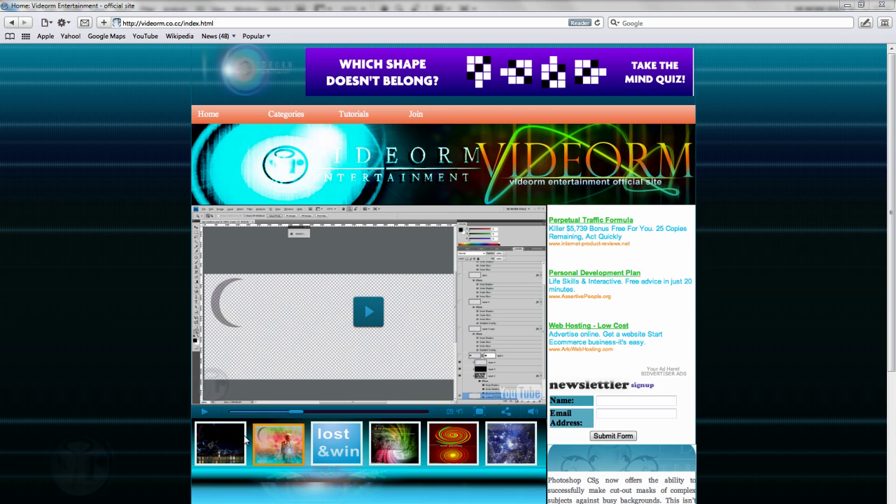
# - View the night city-scene image enlarged, then switch to Bridge's My Pictures window
pyautogui.click(452, 384)
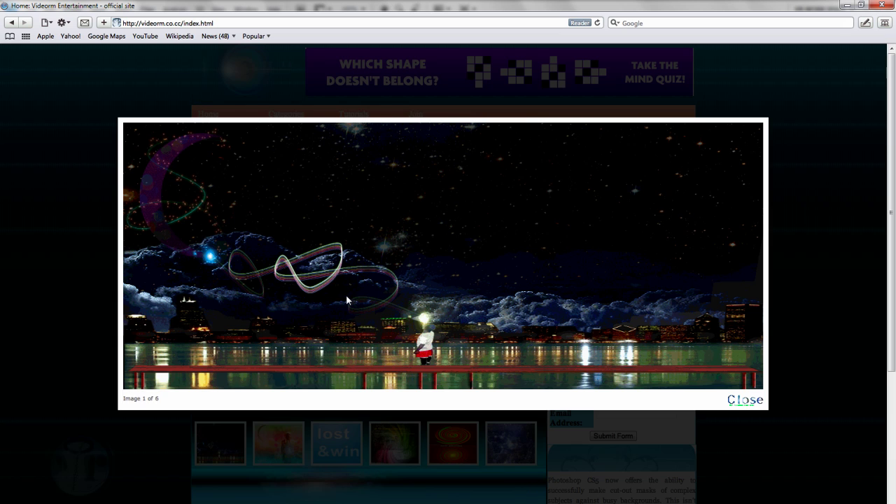
pyautogui.click(736, 400)
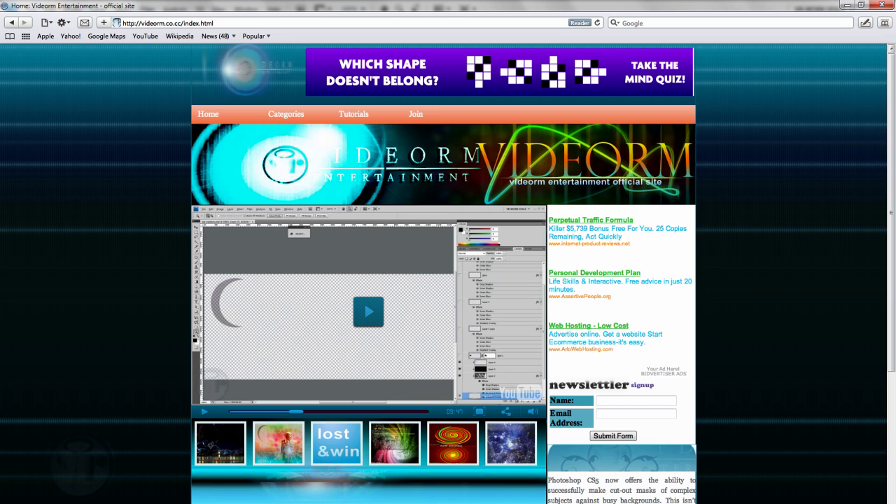
pyautogui.moveTo(312, 503)
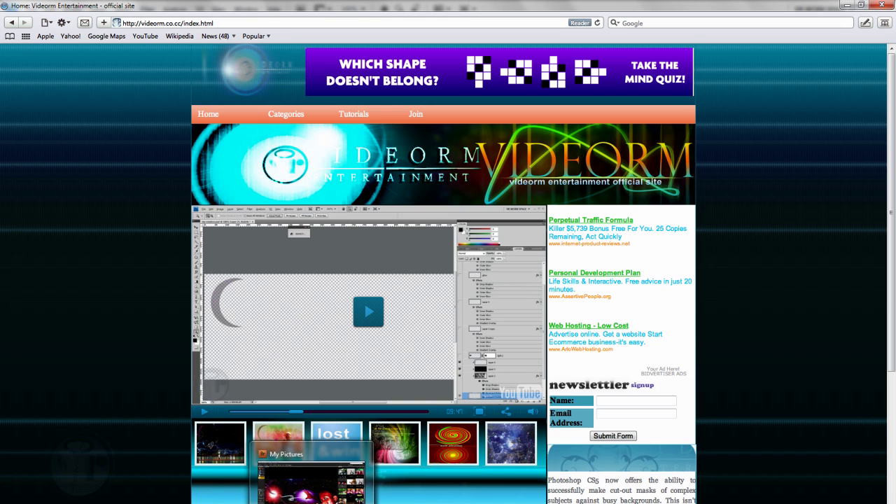
pyautogui.hotkey('alt', 'Tab')
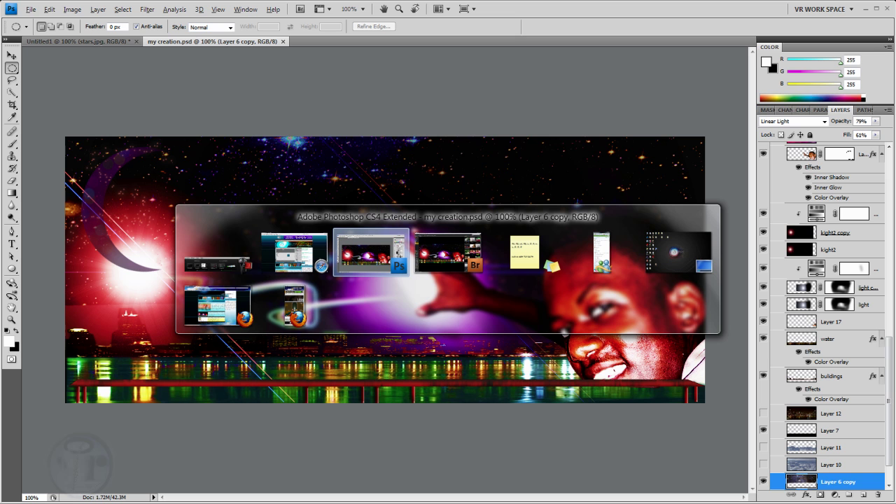
pyautogui.hotkey('alt', 'Tab')
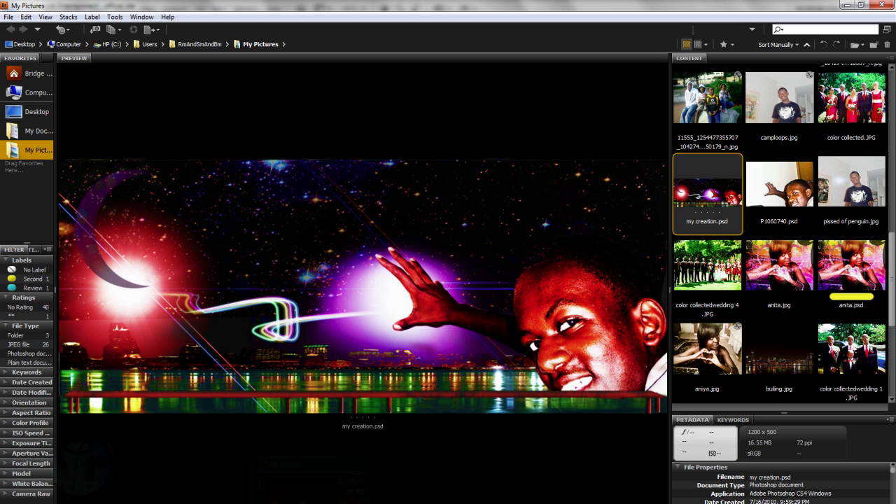
# - Browse the Content panel, previewing anita.psd, the color collectedwedding 1 photo and buling.jpg
pyautogui.scroll(-1, 840, 338)
pyautogui.scroll(1, 840, 338)
pyautogui.click(850, 301)
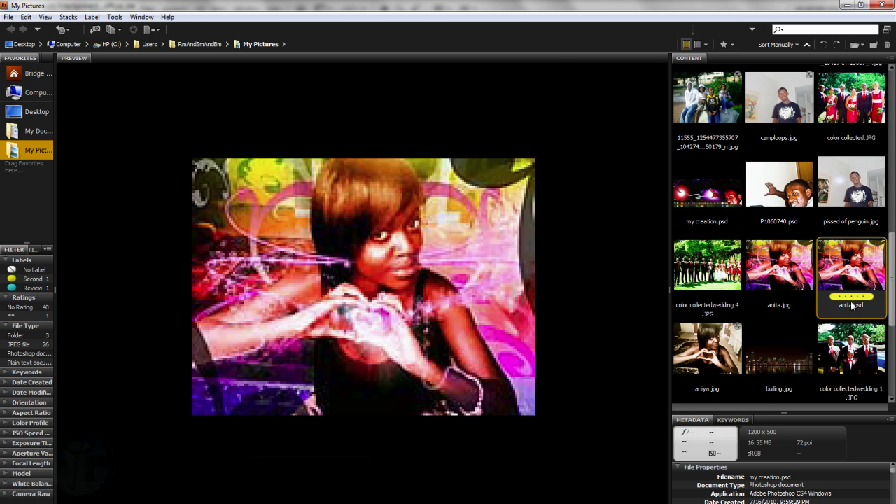
pyautogui.scroll(-1, 848, 307)
pyautogui.click(847, 298)
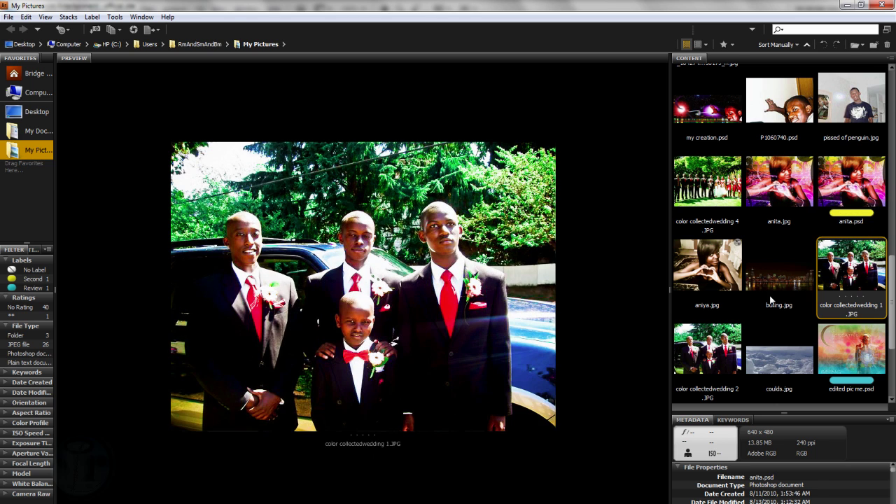
pyautogui.click(779, 273)
pyautogui.scroll(-2, 720, 343)
# - Select wood1.jpg, wood2.jpg and stars.jpg together
pyautogui.click(720, 356)
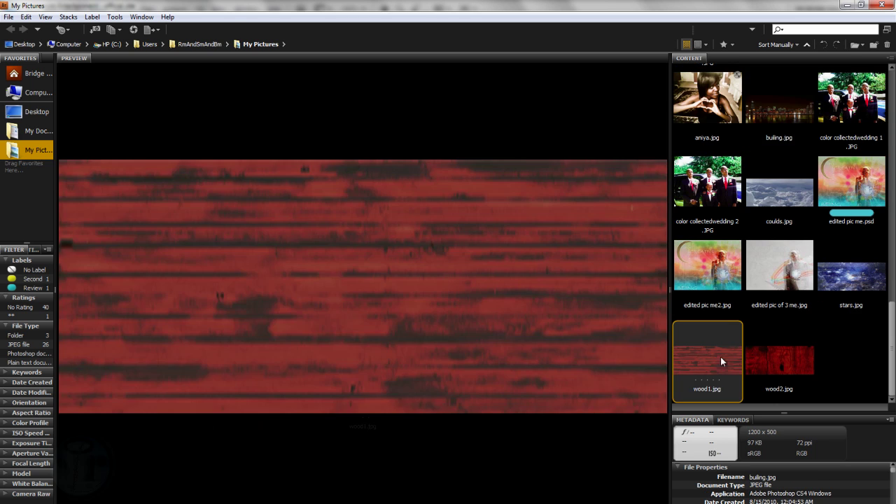
pyautogui.keyDown('ctrl'); pyautogui.click(793, 359); pyautogui.keyUp('ctrl')
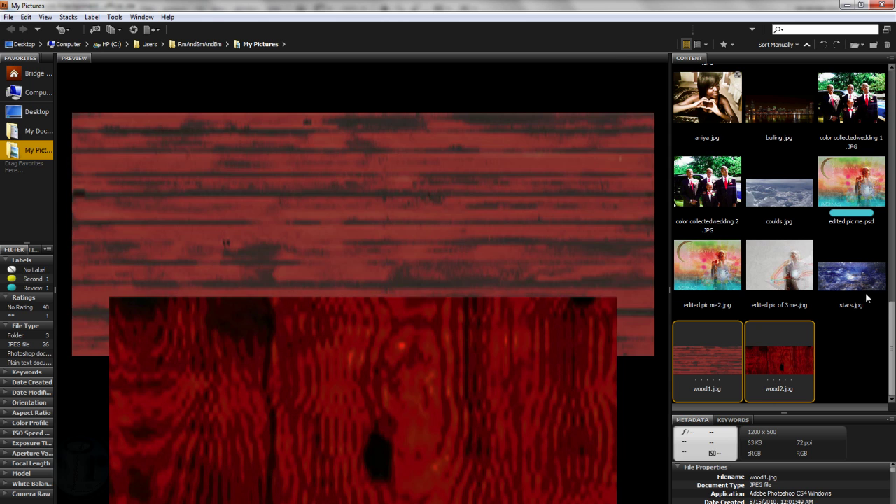
pyautogui.keyDown('ctrl'); pyautogui.click(839, 312); pyautogui.keyUp('ctrl')
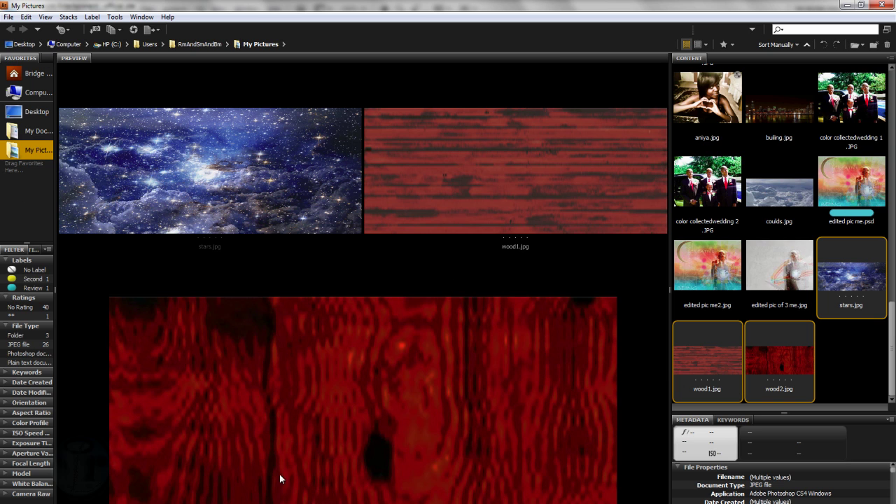
pyautogui.click(288, 501)
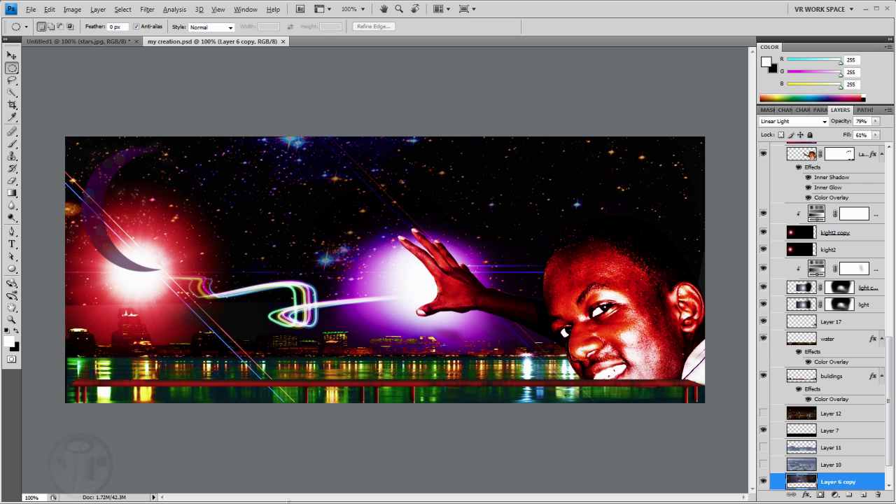
# - View the Untitled1 stars.jpg document, then minimize Photoshop to return to Bridge
pyautogui.click(84, 42)
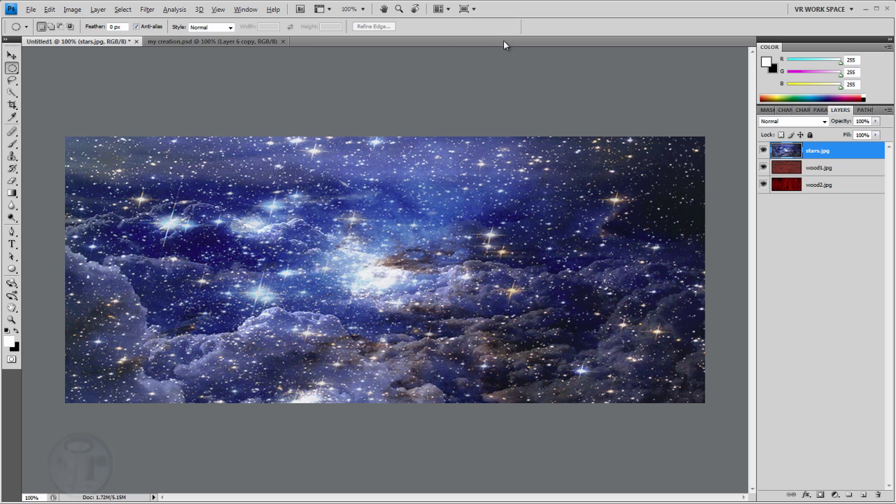
pyautogui.click(866, 9)
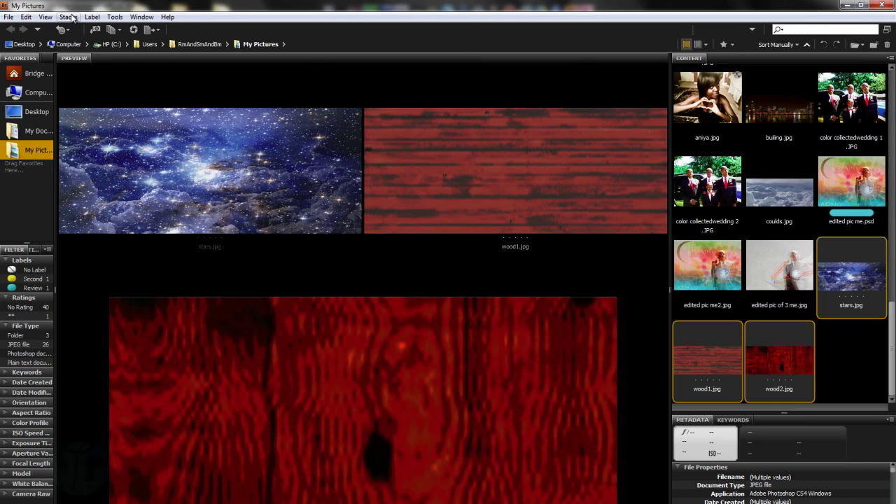
# - Run Tools > Photoshop > Load Files into Photoshop Layers on stars.jpg, wood1.jpg and wood2.jpg
pyautogui.click(115, 17)
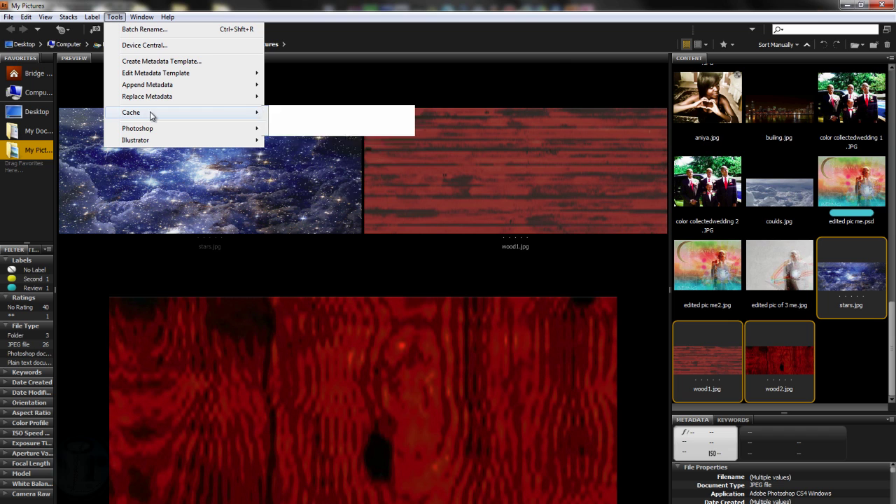
pyautogui.moveTo(162, 134)
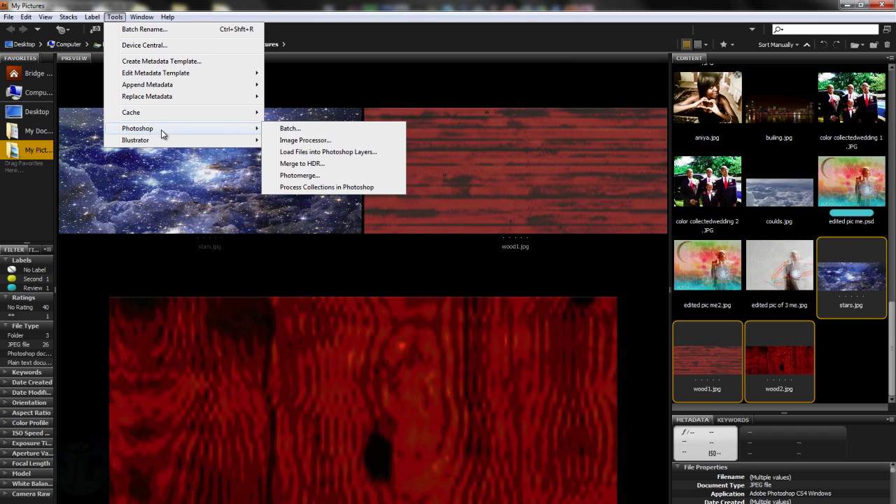
pyautogui.click(351, 154)
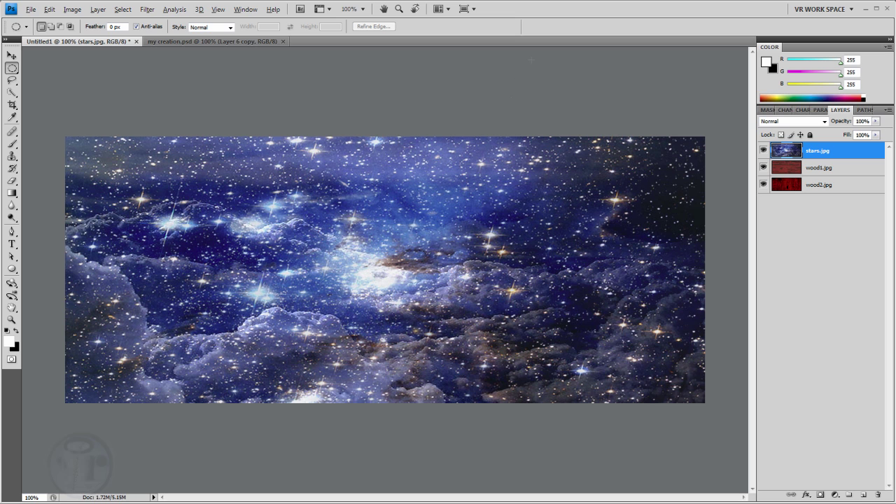
# - Bring the my creation.psd night-city composite to the front
pyautogui.click(235, 41)
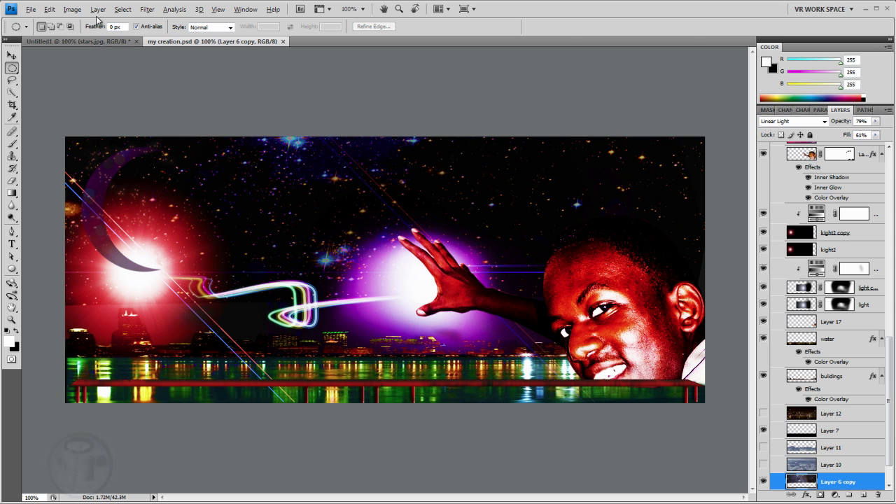
# - Create a new 1200 × 500 pixel document
pyautogui.click(31, 9)
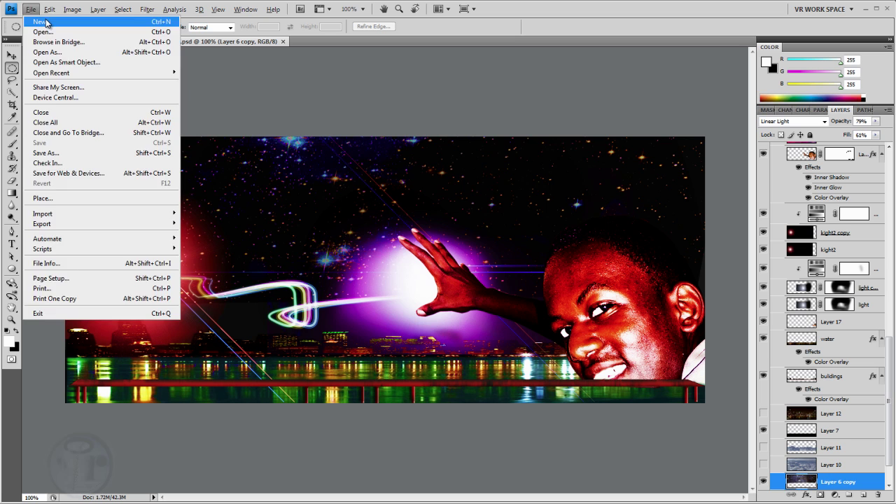
pyautogui.click(35, 20)
pyautogui.click(176, 171)
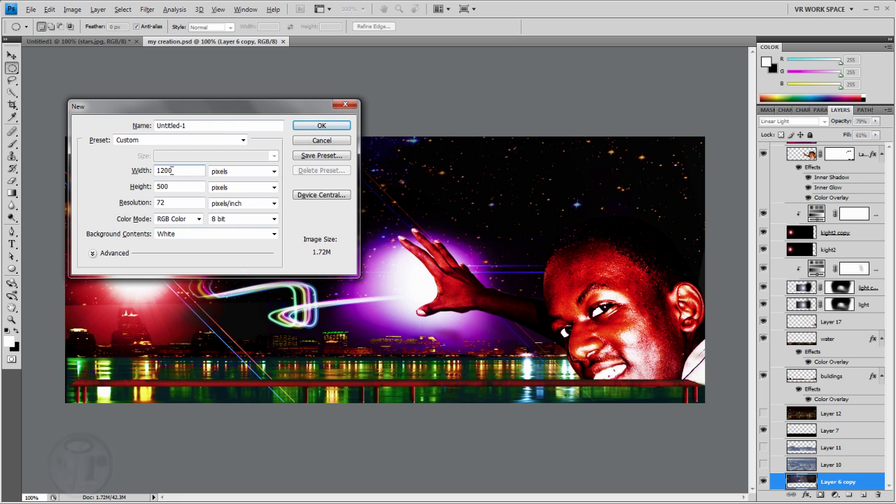
pyautogui.click(182, 189)
pyautogui.click(320, 126)
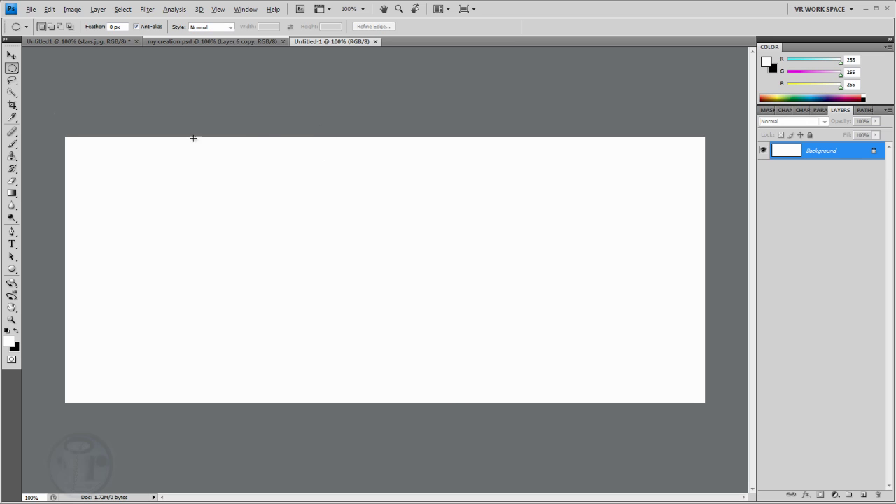
# - Convert the Background into a layer named bg
pyautogui.doubleClick(863, 163)
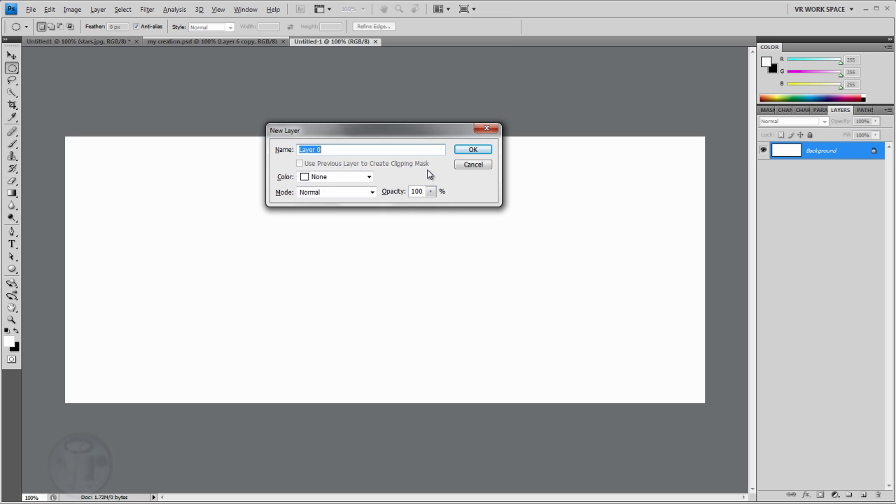
pyautogui.write('bg')
pyautogui.press('Return')
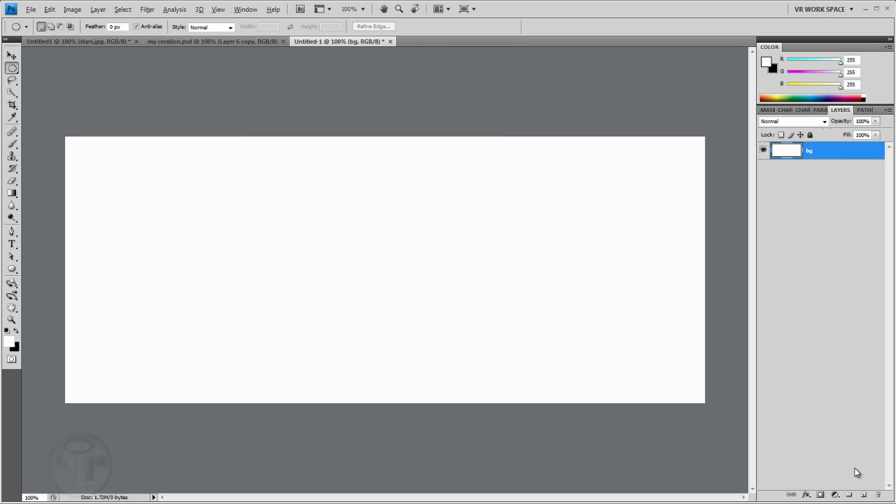
# - Drag a radial gradient on bg from the canvas centre outward toward the right edge
pyautogui.click(12, 193)
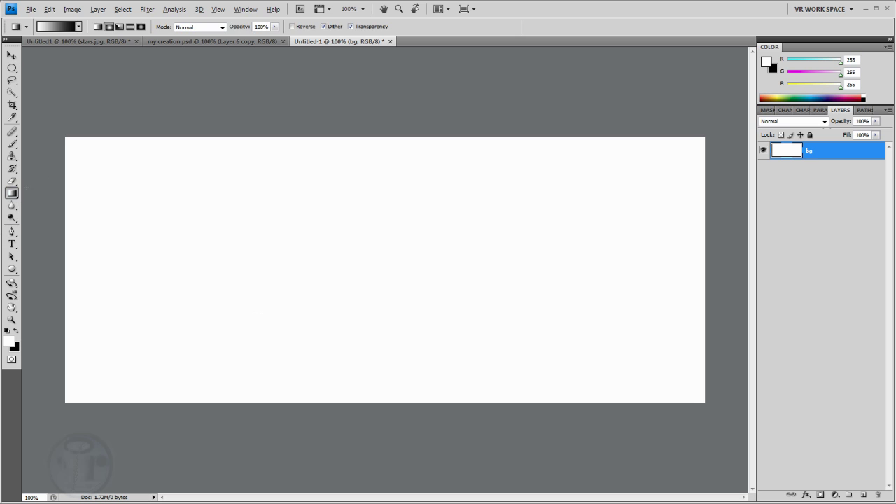
pyautogui.click(60, 26)
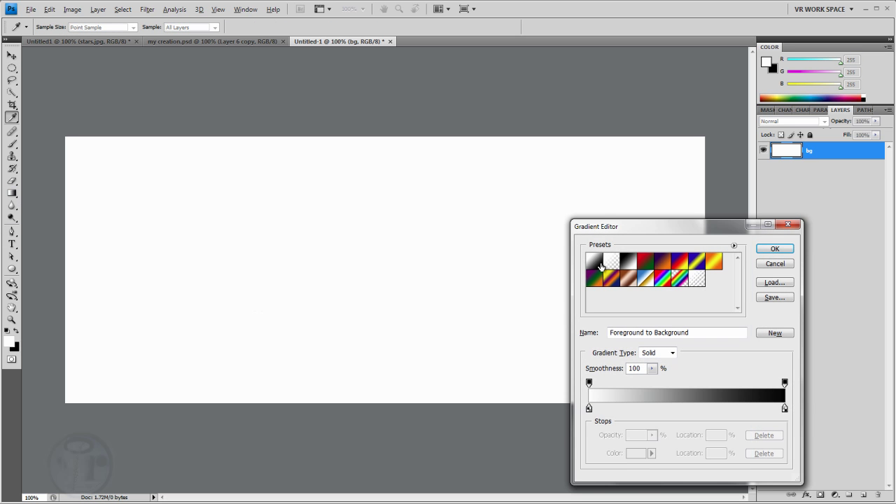
pyautogui.click(772, 249)
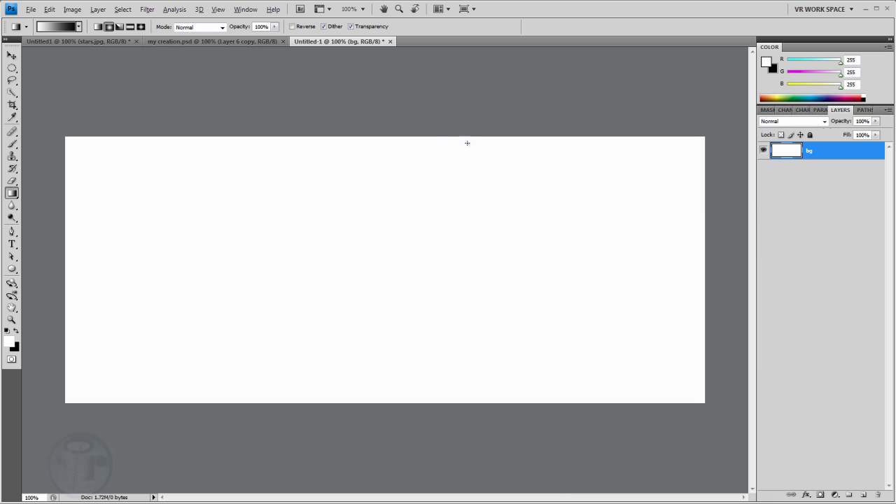
pyautogui.click(97, 27)
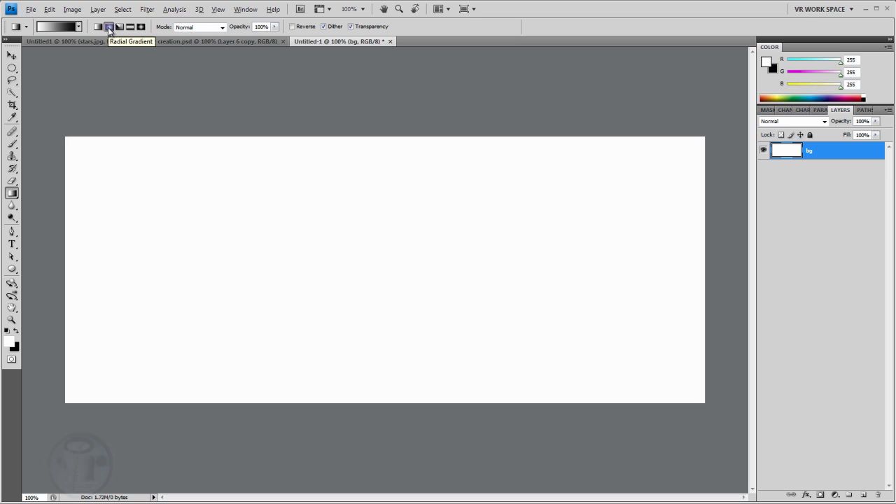
pyautogui.click(109, 29)
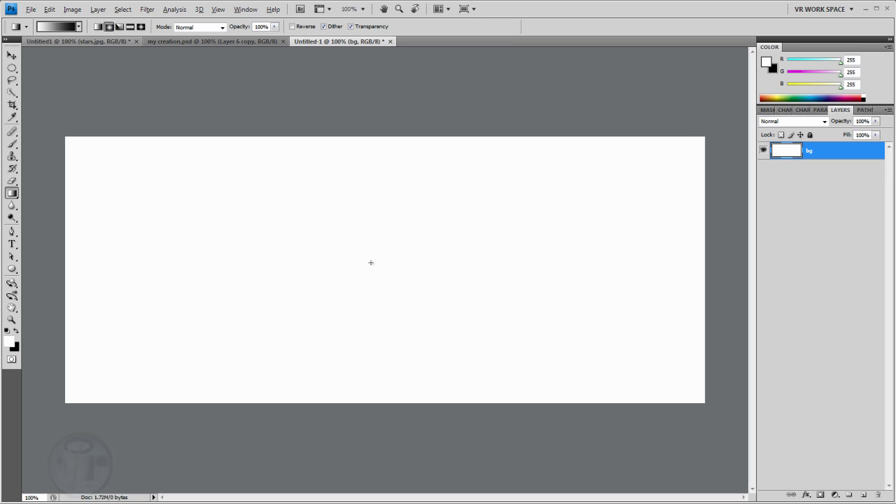
pyautogui.moveTo(330, 255); pyautogui.dragTo(819, 255)
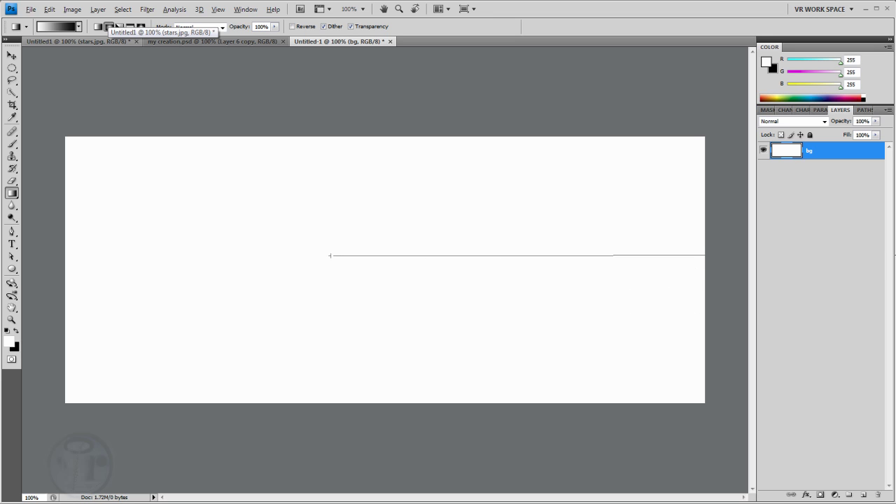
pyautogui.moveTo(894, 254); pyautogui.dragTo(893, 255)
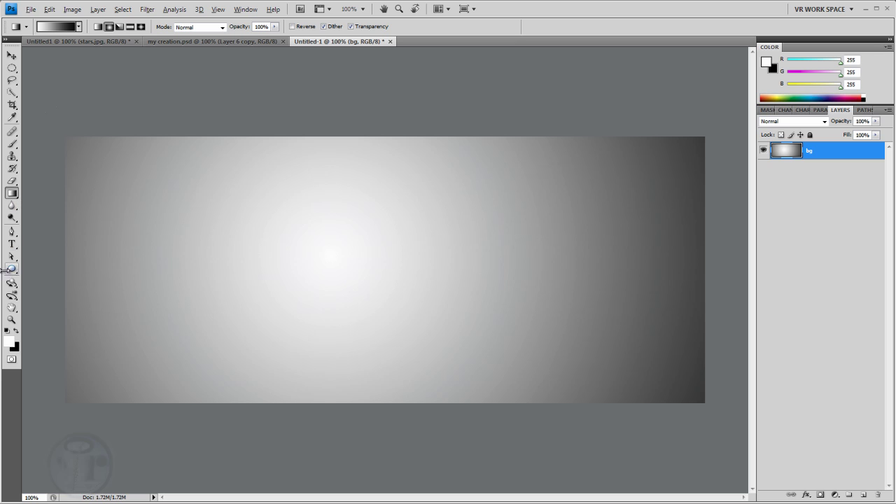
pyautogui.click(12, 269)
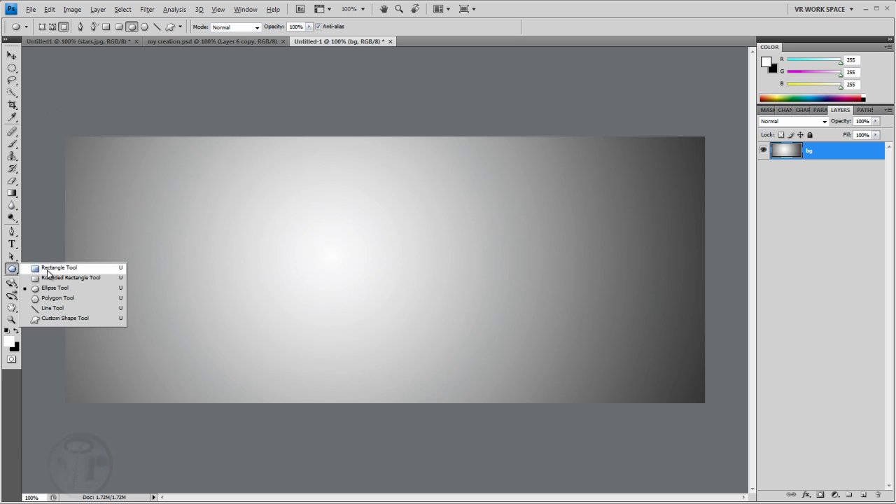
# - Choose the Ellipse Tool from the shape tools flyout
pyautogui.click(48, 270)
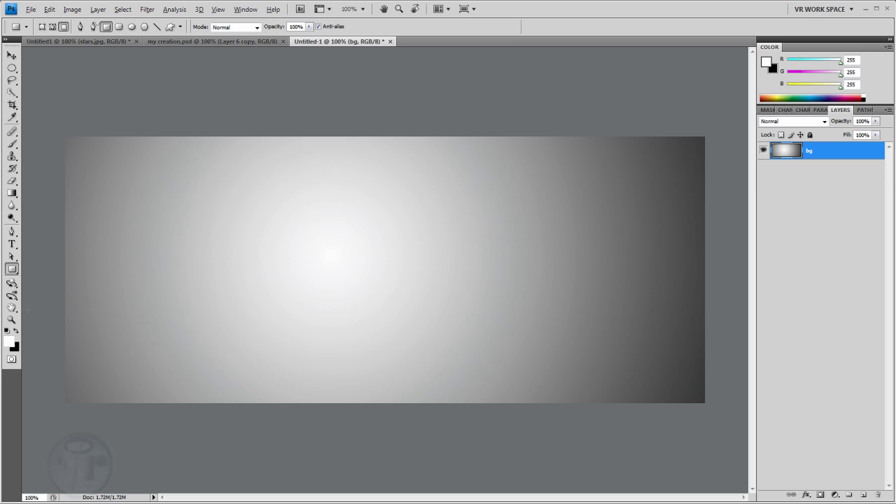
pyautogui.click(12, 270)
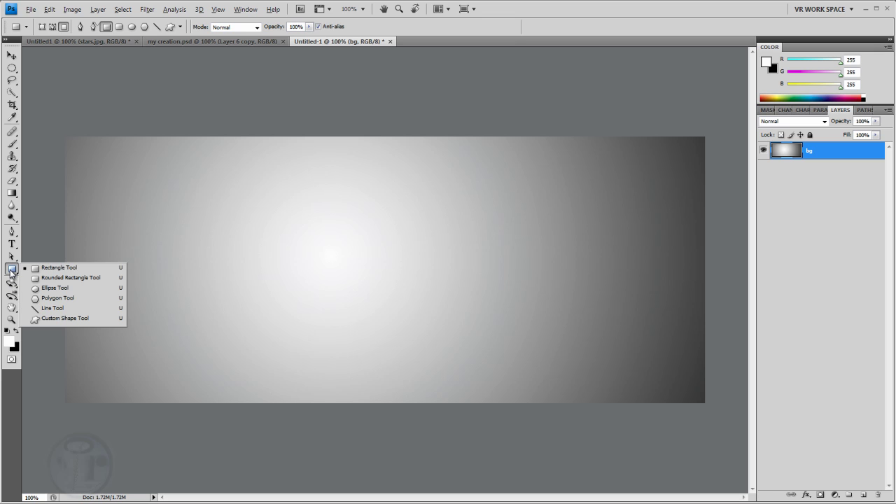
pyautogui.click(50, 289)
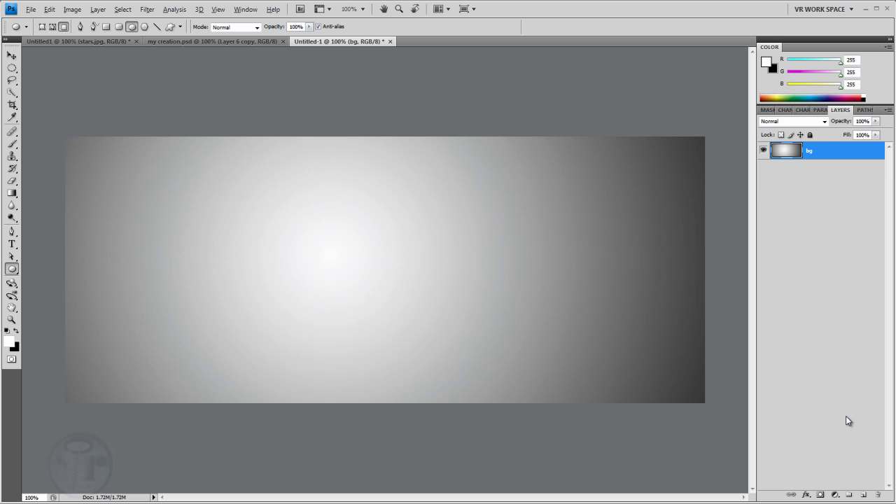
# - Add a new layer named moon with Ctrl+Shift+N
pyautogui.hotkey('ctrl', 'shift', 'n')
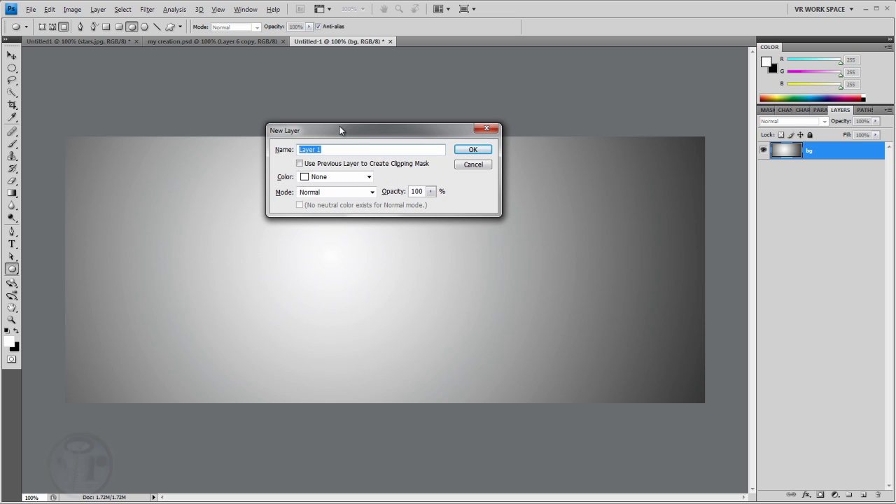
pyautogui.moveTo(293, 130); pyautogui.dragTo(261, 166)
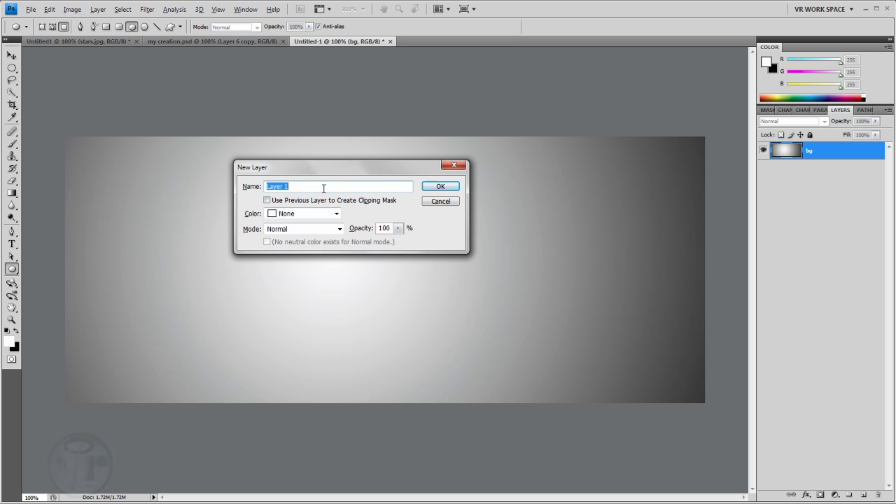
pyautogui.write('moon')
pyautogui.click(436, 187)
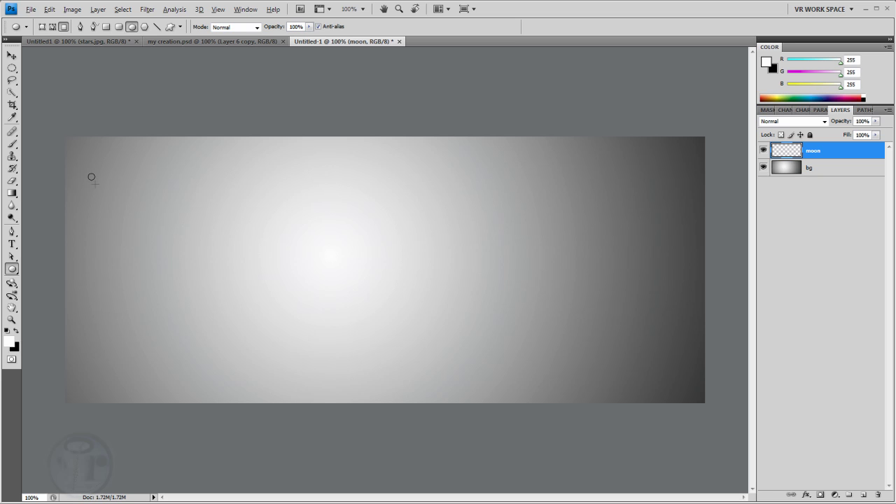
# - Draw a large white circle near the canvas top-left on the moon layer
pyautogui.moveTo(88, 173); pyautogui.dragTo(283, 270)
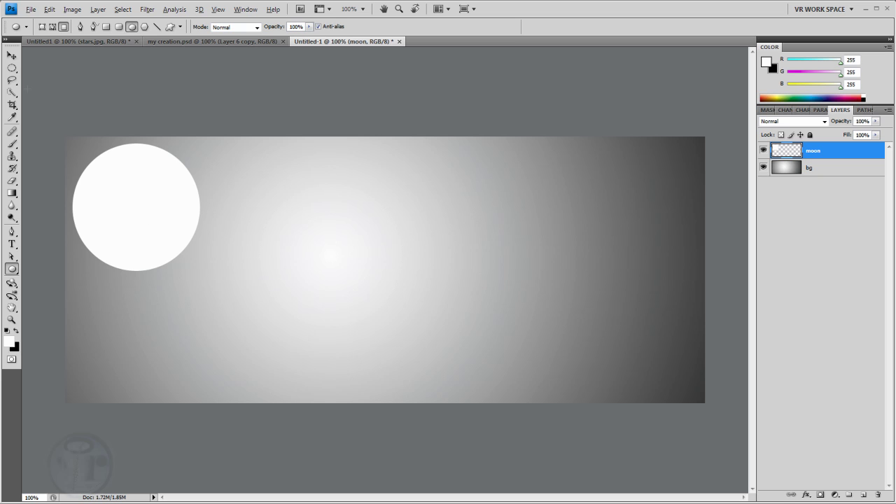
pyautogui.moveTo(12, 68)
pyautogui.mouseDown()
pyautogui.moveTo(98, 77)
pyautogui.moveTo(15, 70)
pyautogui.mouseUp()
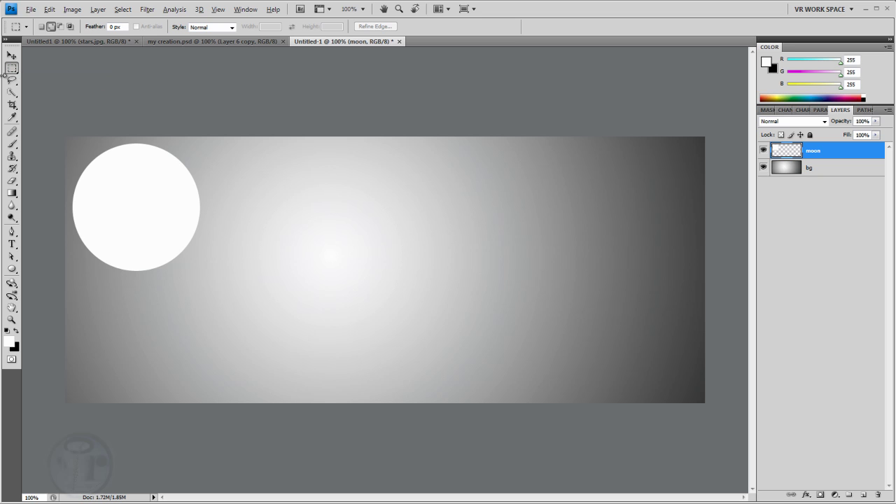
# - Draw an elliptical selection over the moon, nudge the white circle slightly, then deselect
pyautogui.moveTo(12, 68); pyautogui.dragTo(89, 82)
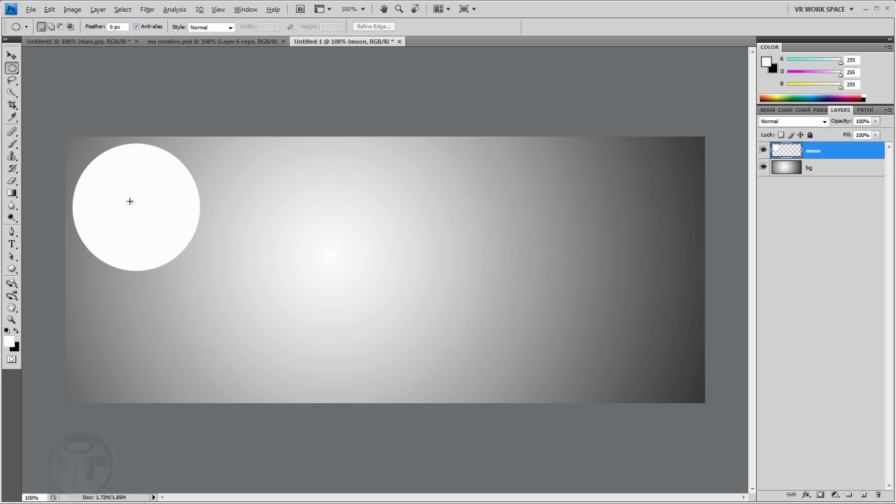
pyautogui.moveTo(128, 201); pyautogui.dragTo(161, 222)
pyautogui.moveTo(274, 329); pyautogui.dragTo(264, 293)
pyautogui.moveTo(269, 294); pyautogui.dragTo(268, 296)
pyautogui.click(12, 56)
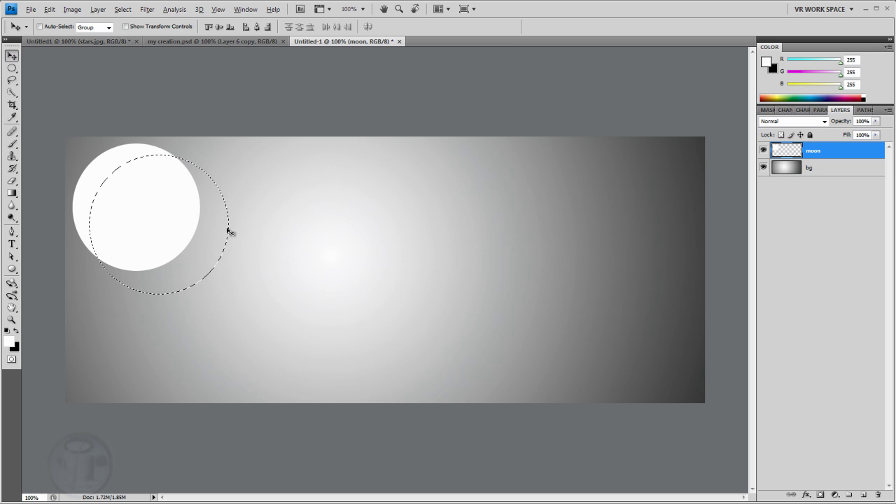
pyautogui.moveTo(228, 242); pyautogui.dragTo(225, 239)
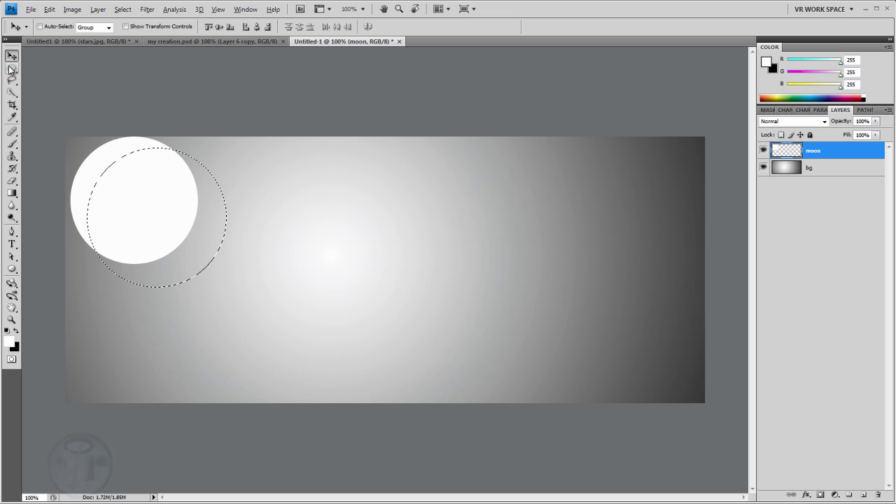
pyautogui.hotkey('ctrl', 'd')
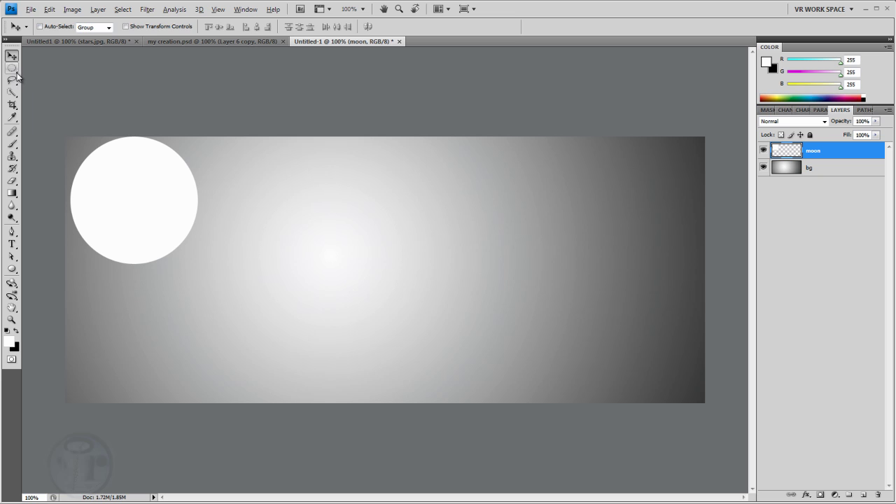
# - Select an offset circle over the moon and delete it, leaving a crescent
pyautogui.click(12, 68)
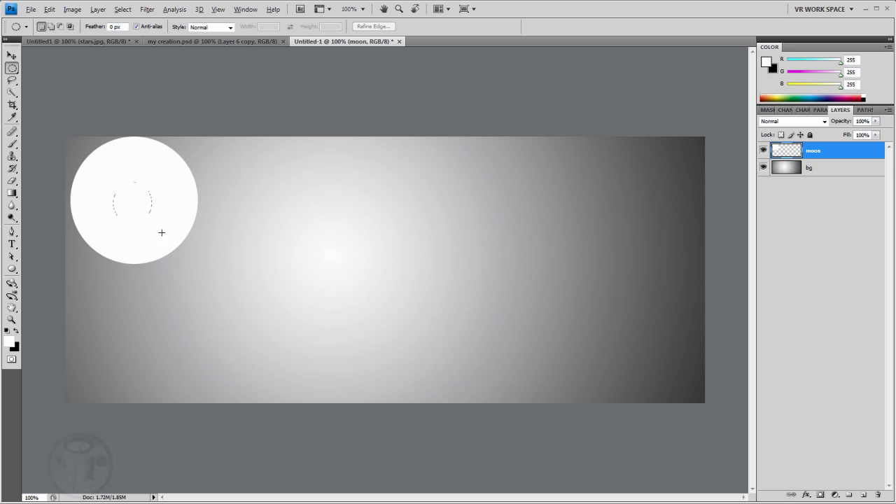
pyautogui.moveTo(161, 232); pyautogui.dragTo(322, 314)
pyautogui.moveTo(247, 256); pyautogui.dragTo(270, 278)
pyautogui.press('Delete')
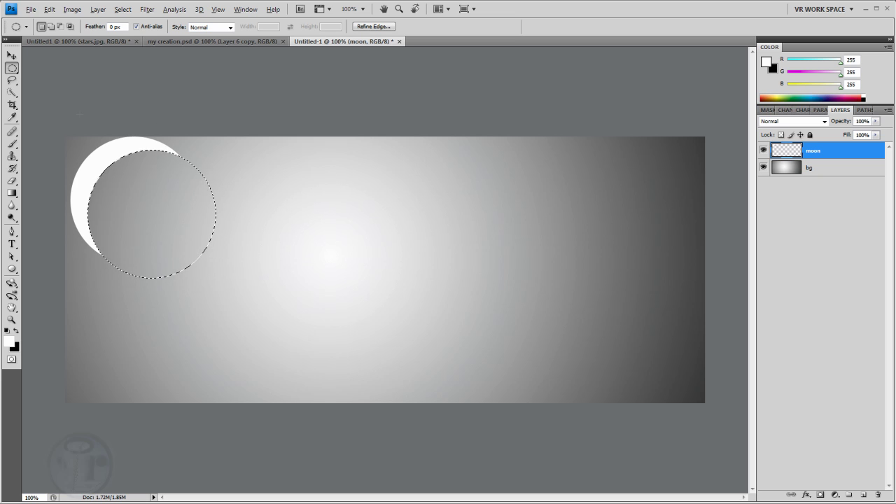
pyautogui.hotkey('ctrl', 'd')
pyautogui.hotkey('ctrl', 't')
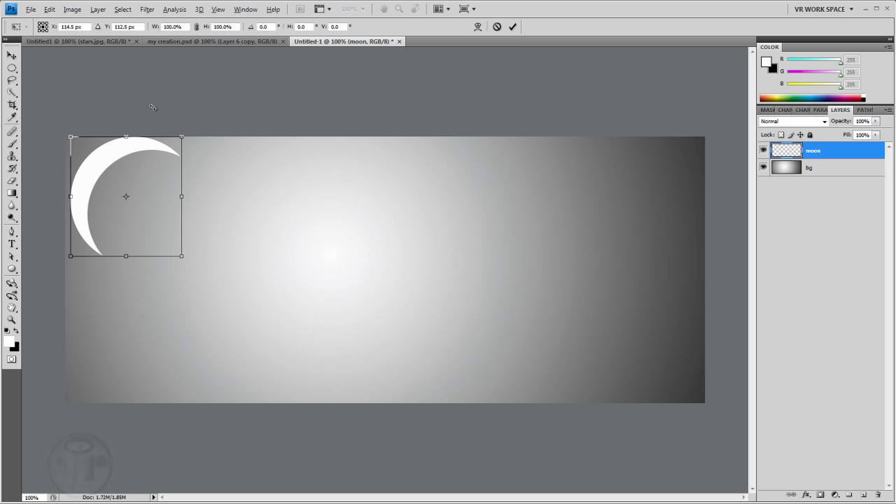
# - Rotate the crescent to about -32.8°, shift it slightly right, and commit
pyautogui.moveTo(151, 107); pyautogui.dragTo(111, 180)
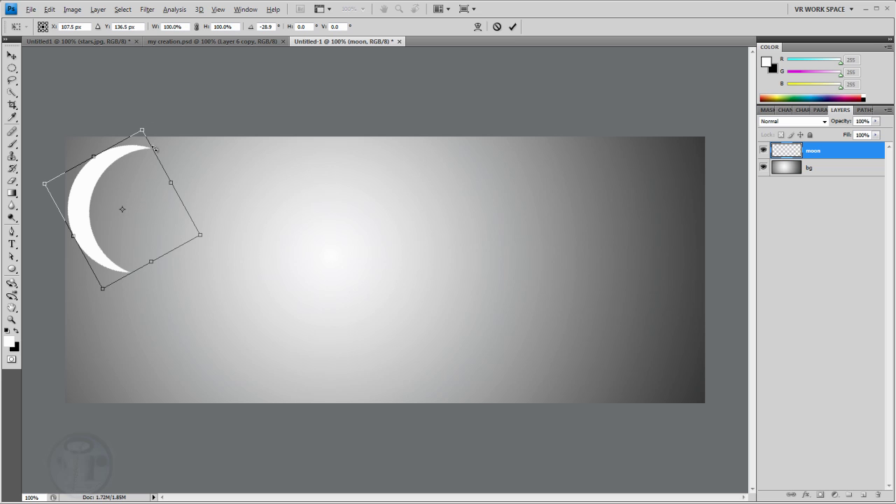
pyautogui.moveTo(157, 111); pyautogui.dragTo(152, 109)
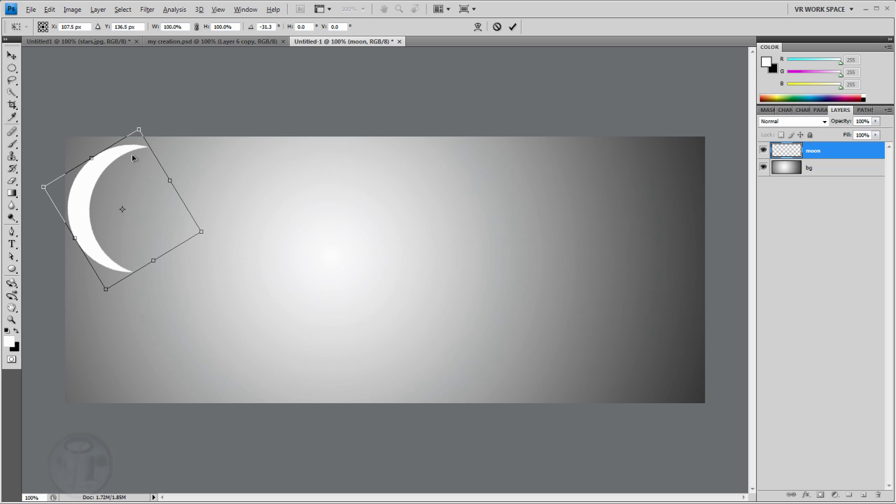
pyautogui.moveTo(126, 162); pyautogui.dragTo(133, 161)
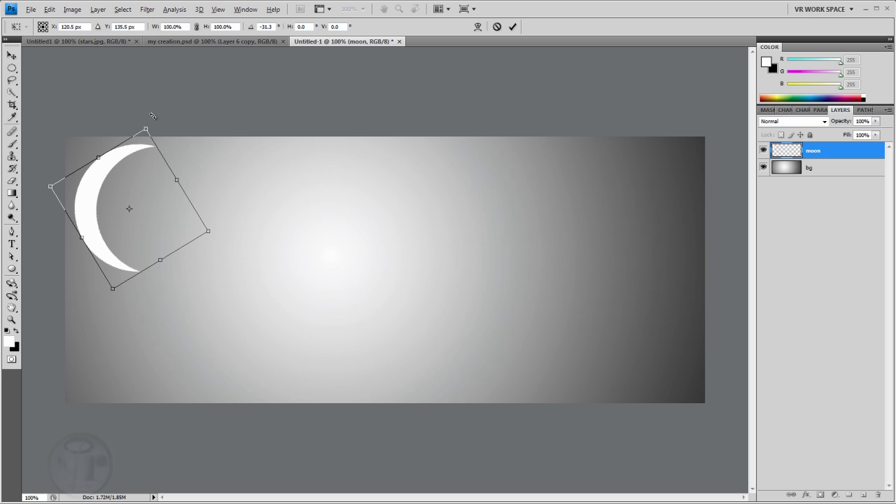
pyautogui.moveTo(153, 115); pyautogui.dragTo(152, 114)
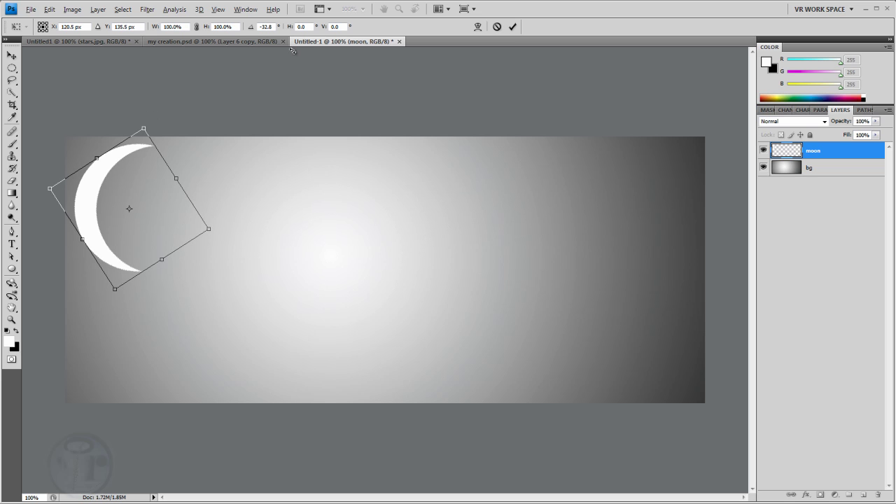
pyautogui.click(266, 26)
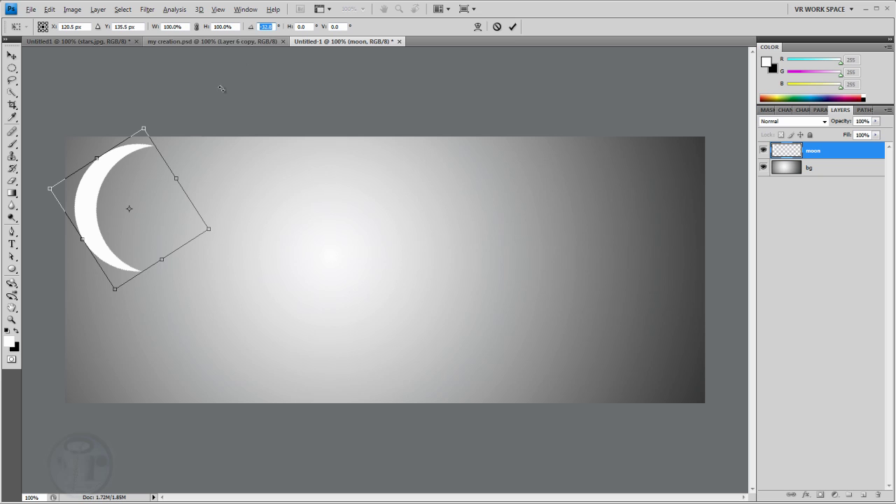
pyautogui.click(180, 130)
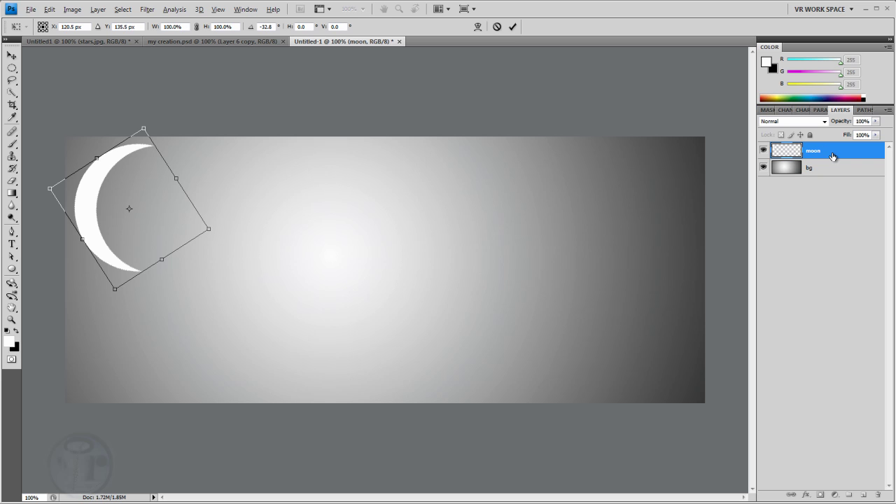
pyautogui.press('Return')
pyautogui.press('m')
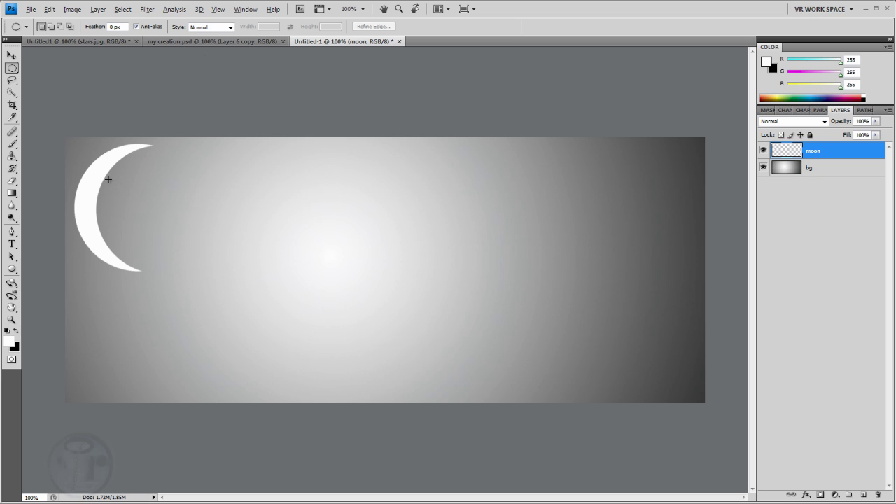
# - Add a Bevel and Emboss effect to the moon layer, adjusting its soften amount
pyautogui.doubleClick(866, 153)
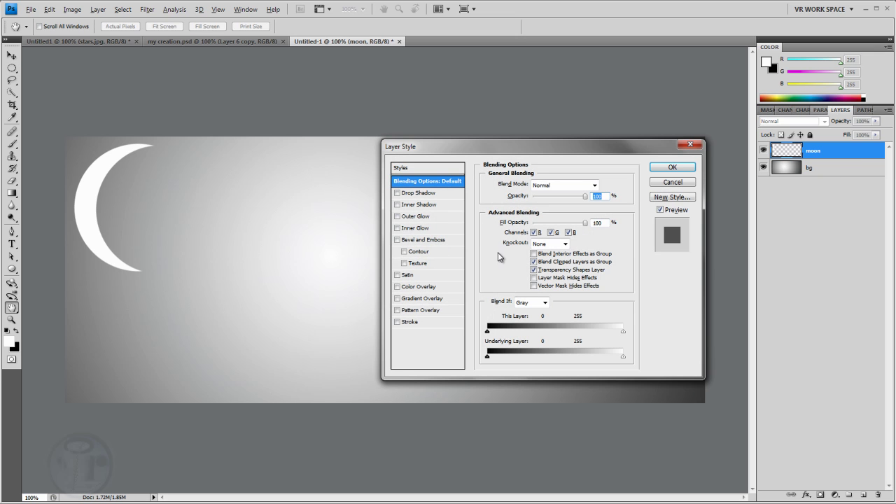
pyautogui.click(406, 242)
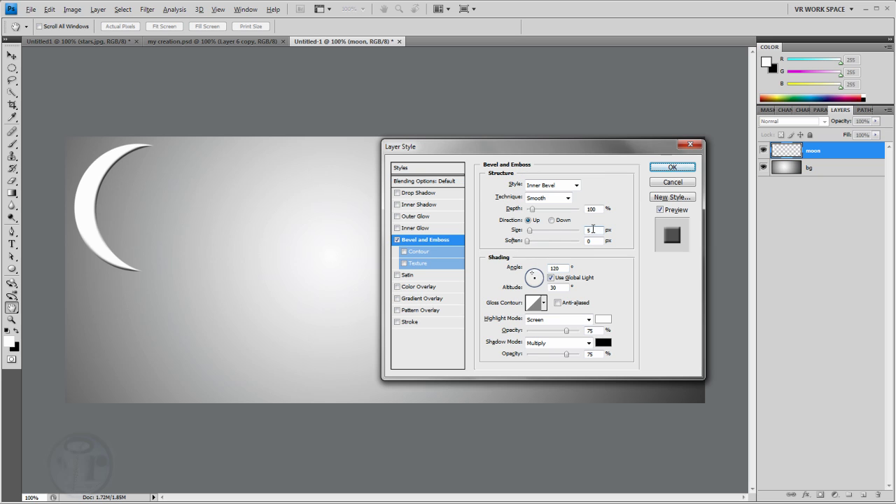
pyautogui.click(595, 241)
pyautogui.press('Return')
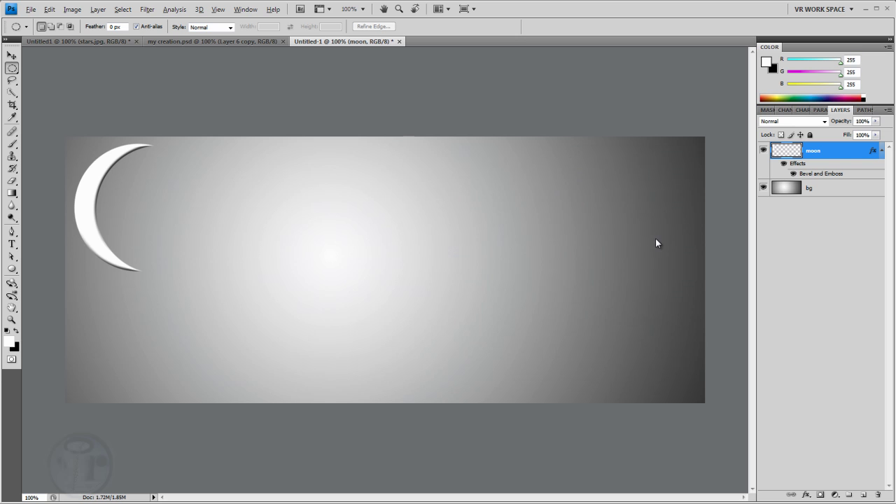
# - Set the moon bevel's Gloss Contour to the ridged preset, row two, second
pyautogui.doubleClick(866, 152)
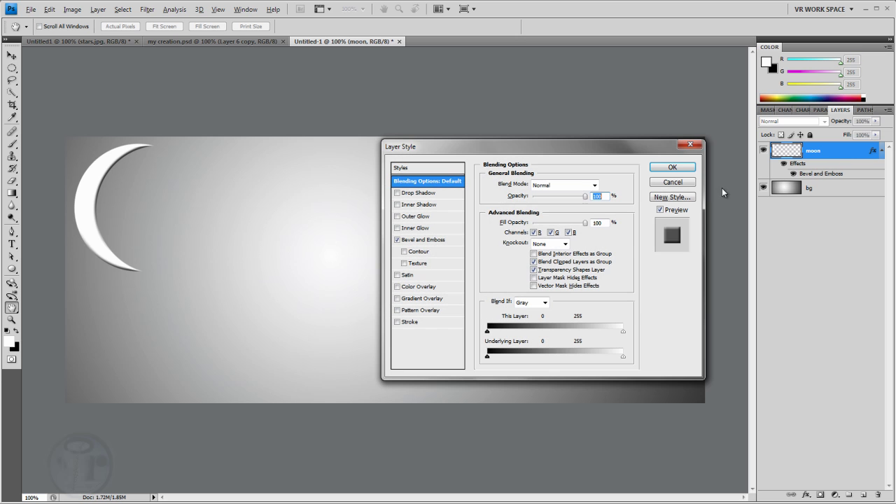
pyautogui.click(438, 242)
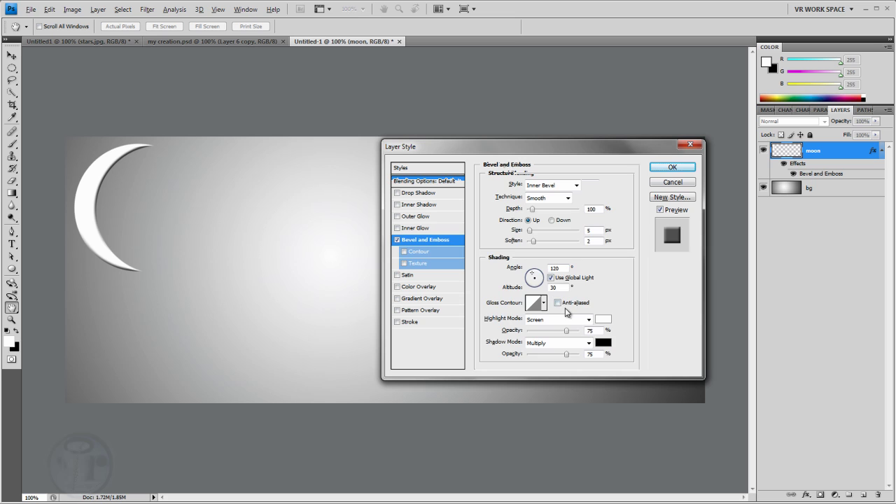
pyautogui.click(545, 305)
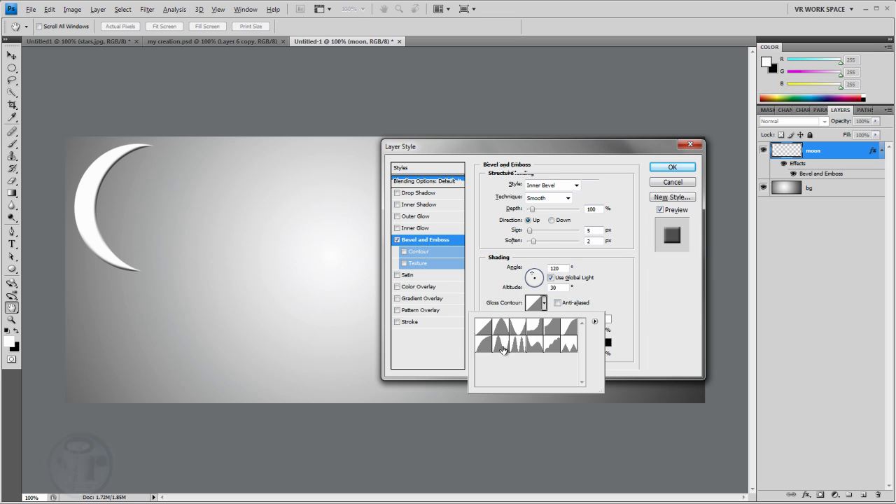
pyautogui.click(501, 344)
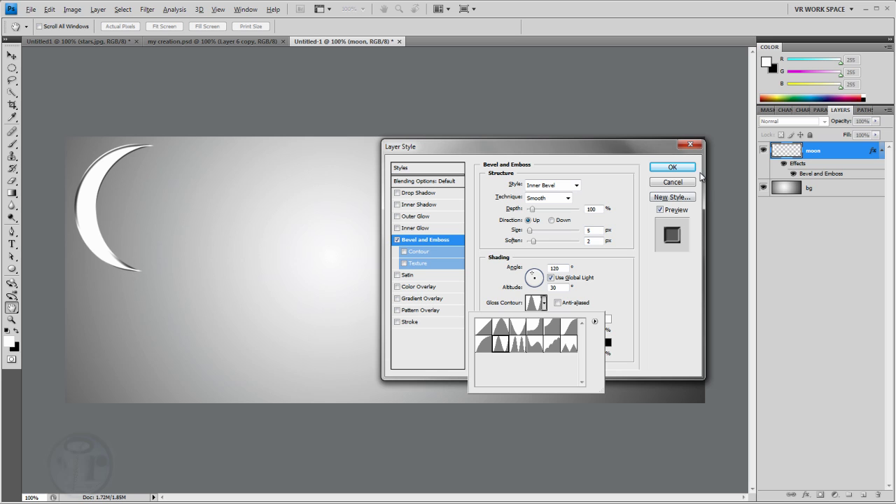
pyautogui.click(672, 168)
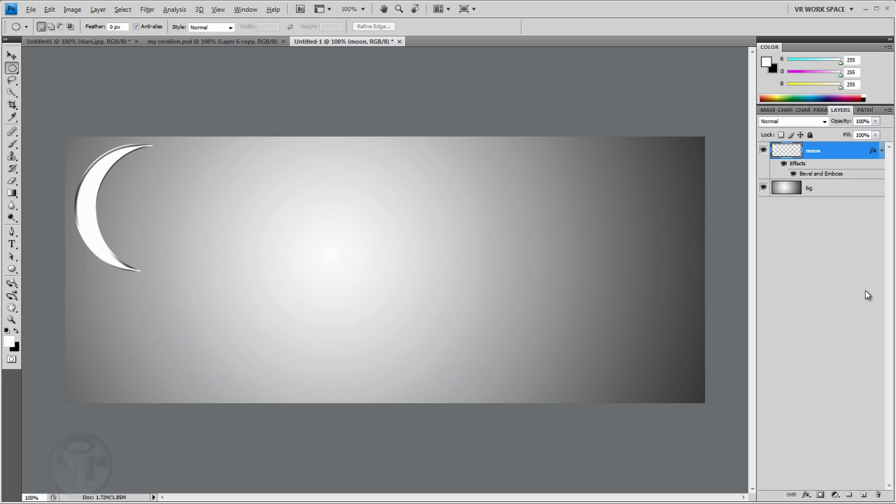
pyautogui.hotkey('ctrl', 'shift', 'n')
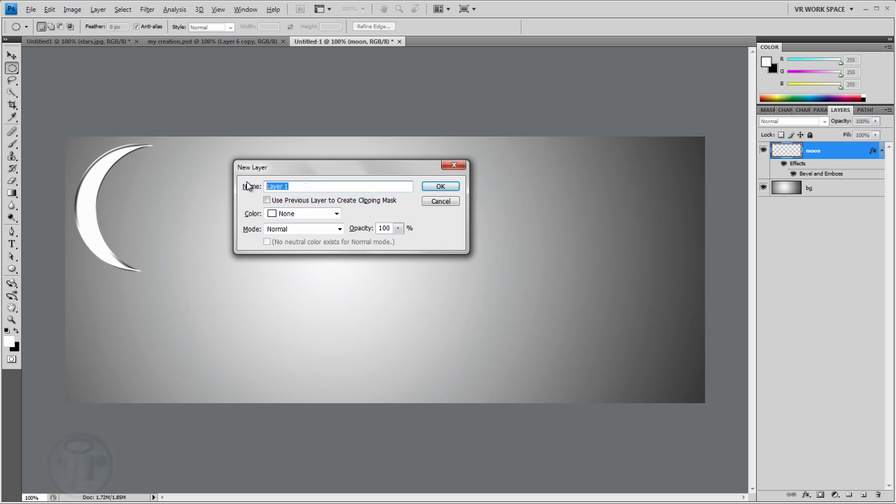
# - Create a layer named 'color', render Clouds into it, and open its Layer Style
pyautogui.write('color')
pyautogui.click(441, 187)
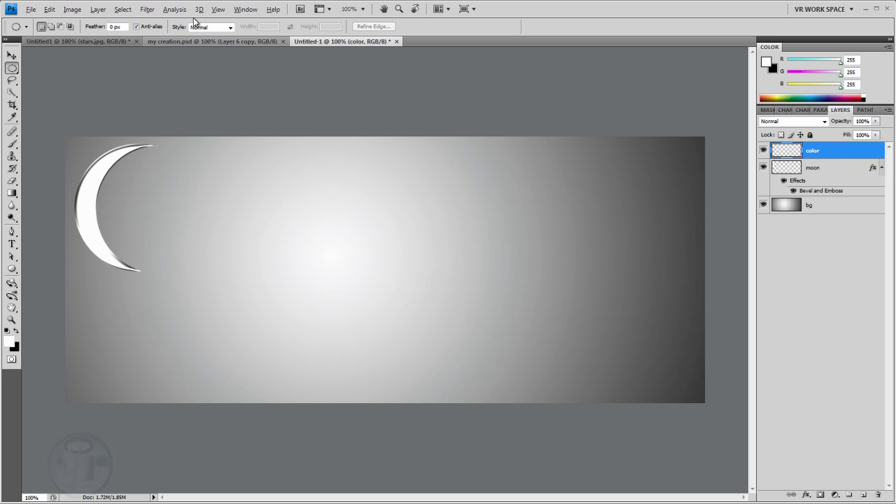
pyautogui.click(148, 10)
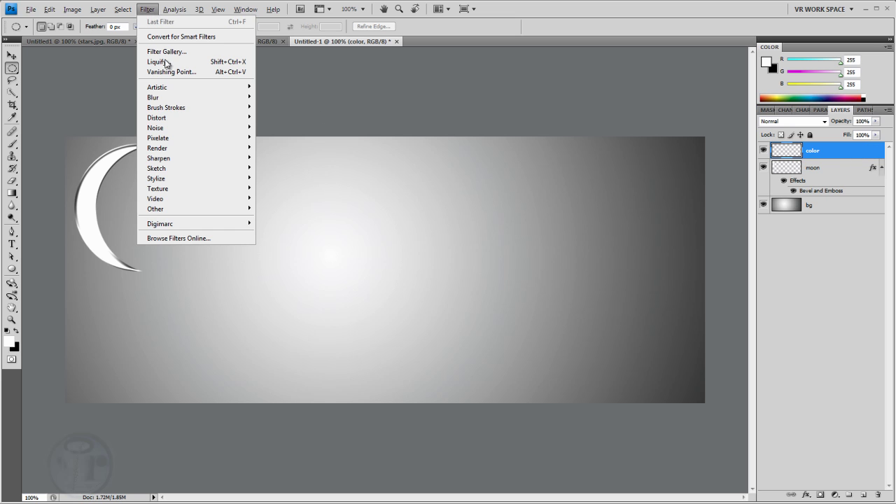
pyautogui.moveTo(171, 147)
pyautogui.click(288, 147)
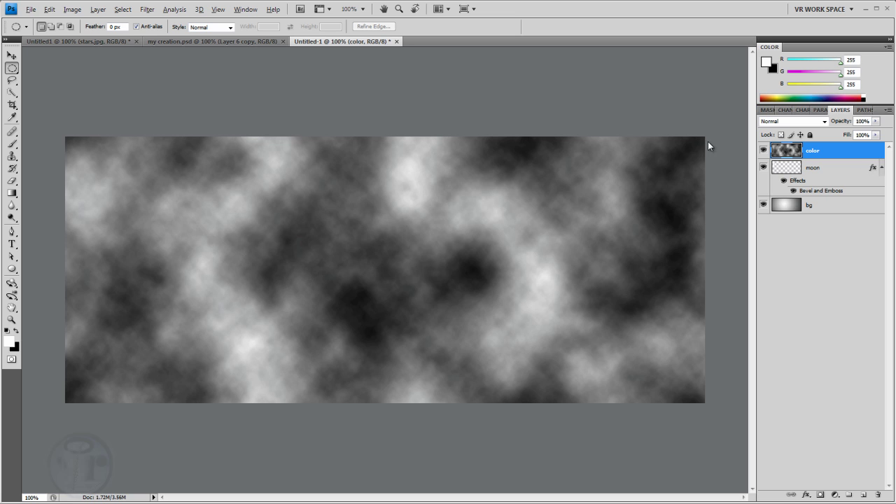
pyautogui.doubleClick(859, 153)
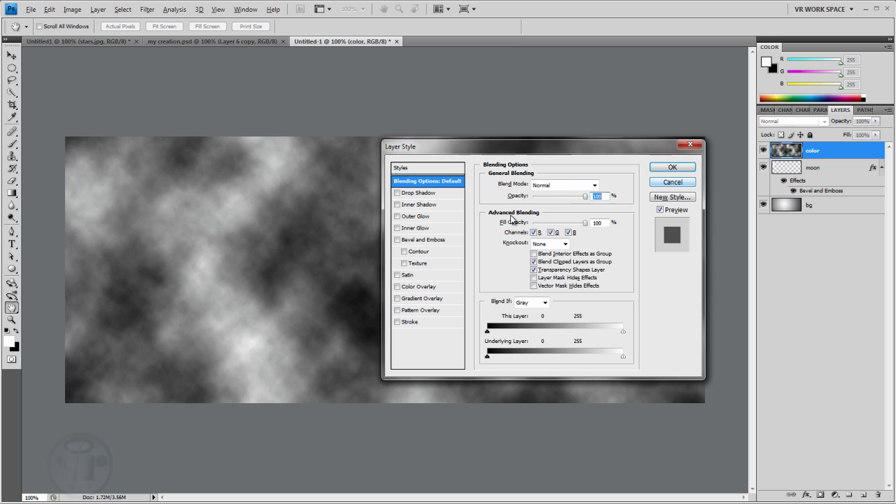
# - Add a Gradient Overlay using the Violet, Orange preset, nudging the violet stop toward magenta
pyautogui.click(403, 299)
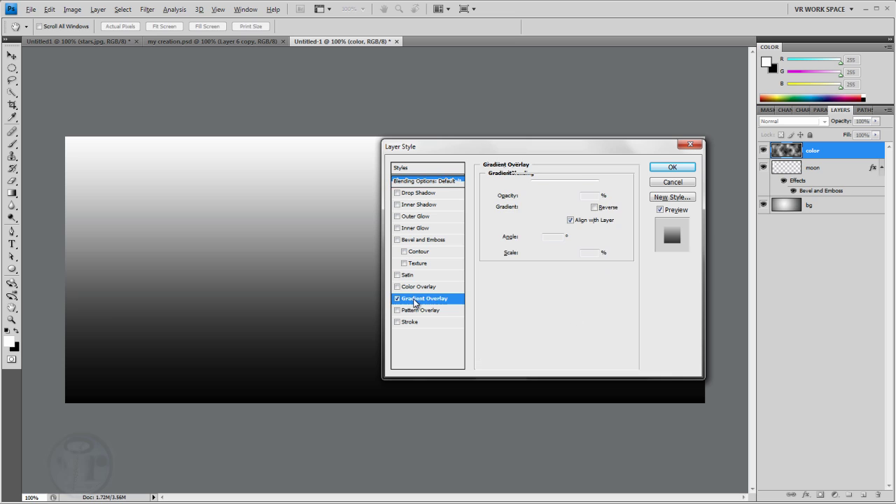
pyautogui.moveTo(500, 145); pyautogui.dragTo(375, 237)
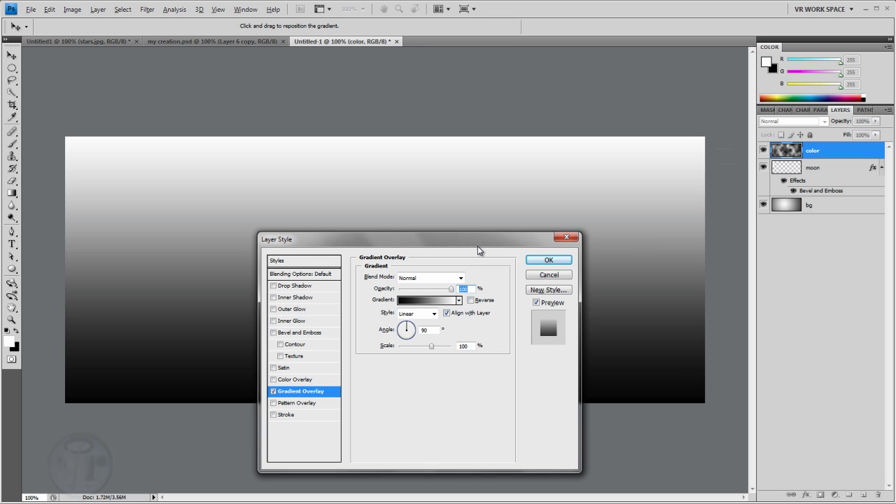
pyautogui.moveTo(479, 245); pyautogui.dragTo(592, 183)
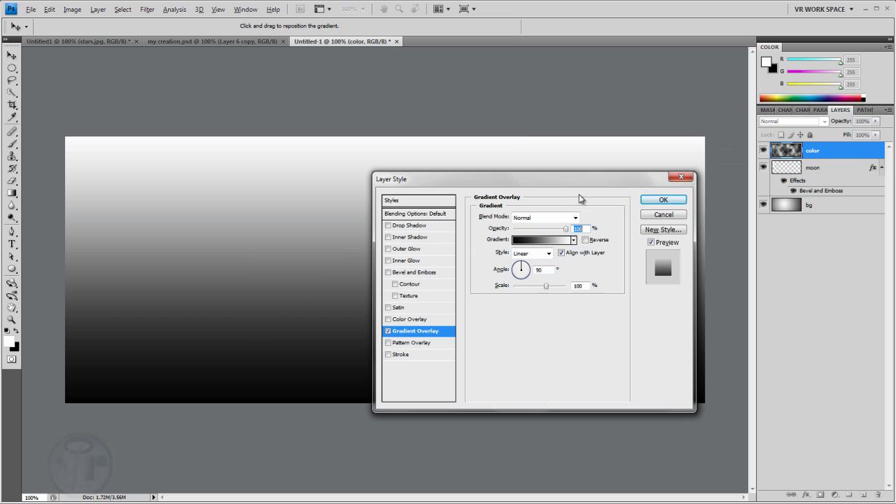
pyautogui.click(543, 241)
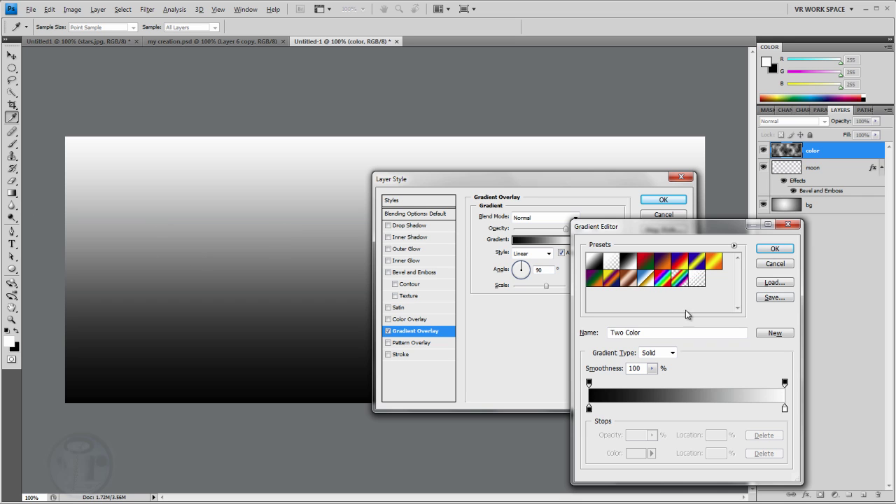
pyautogui.click(701, 266)
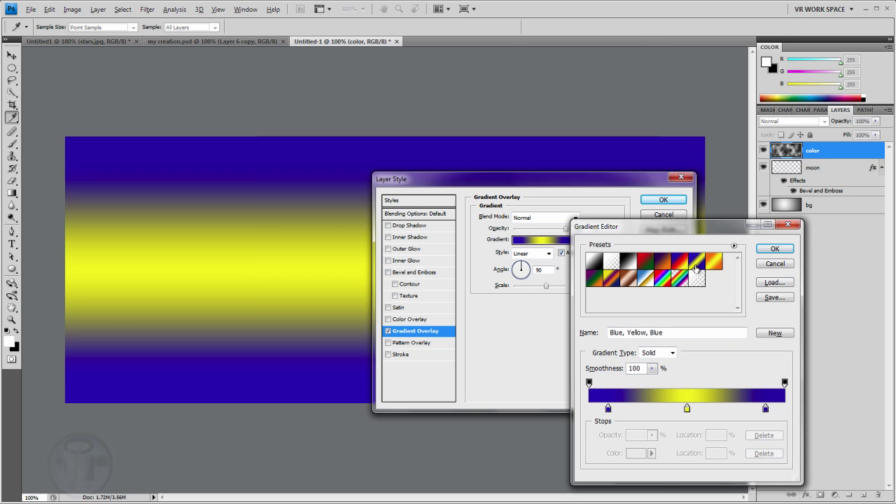
pyautogui.click(662, 262)
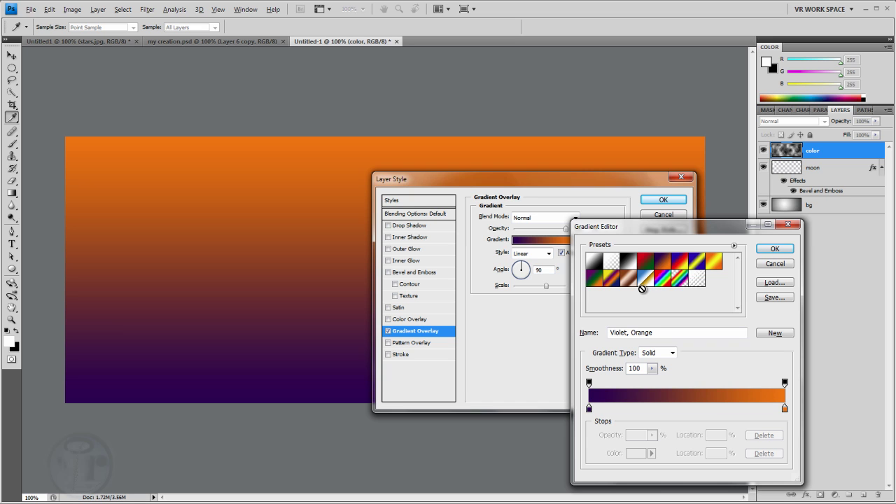
pyautogui.doubleClick(588, 409)
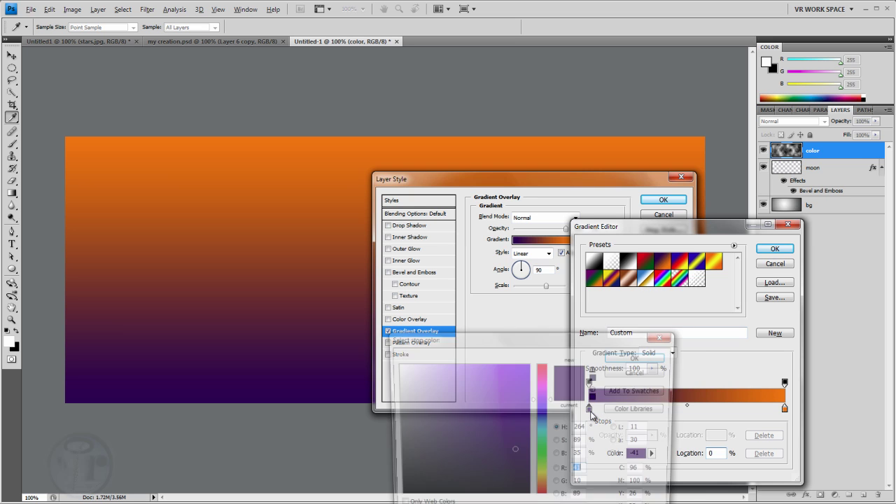
pyautogui.moveTo(544, 386); pyautogui.dragTo(545, 398)
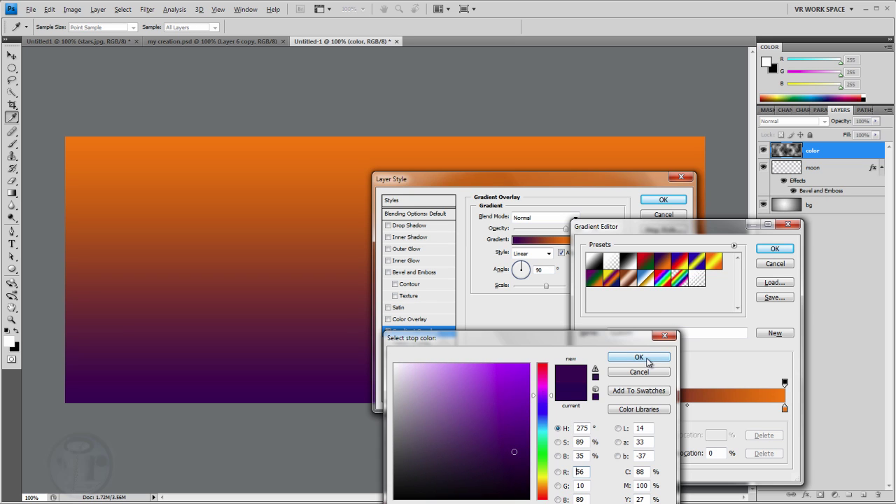
pyautogui.click(638, 357)
# - Compare other gradient presets, then settle on Violet, Orange for the overlay
pyautogui.click(647, 261)
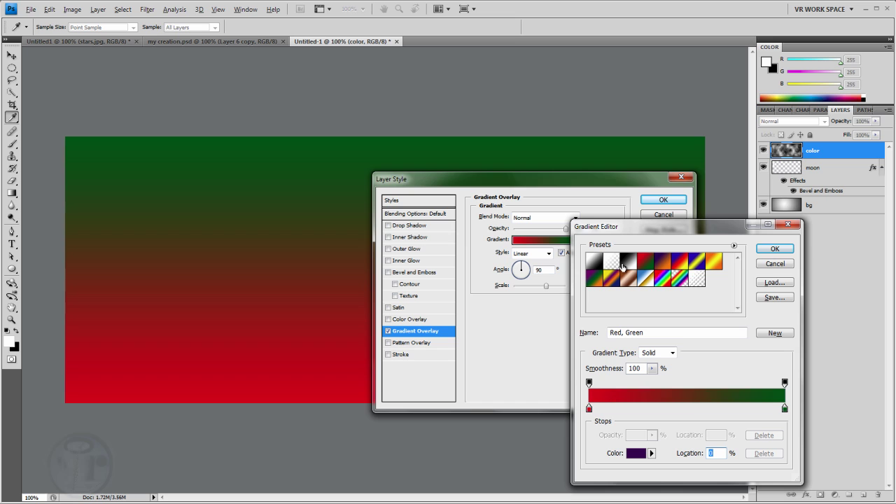
pyautogui.click(647, 281)
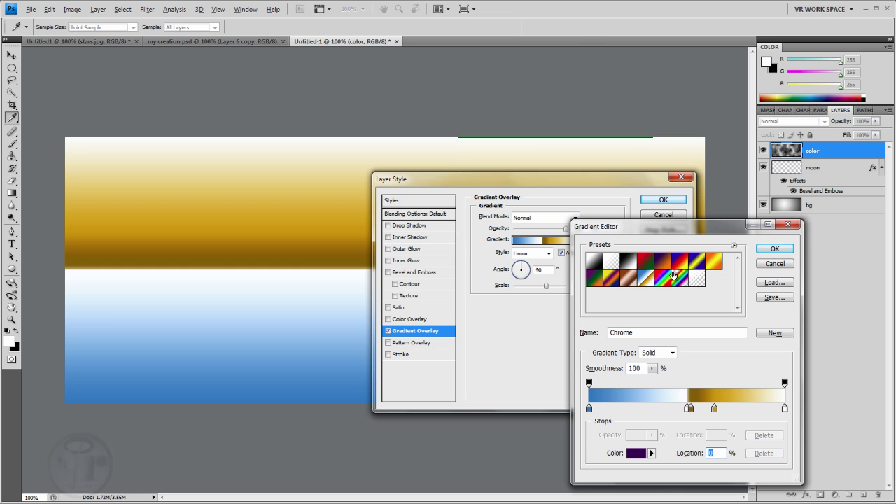
pyautogui.click(674, 276)
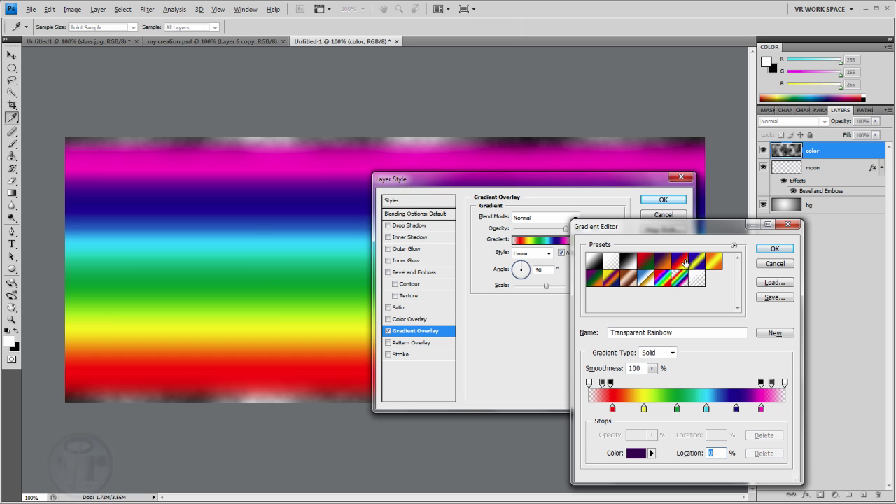
pyautogui.click(681, 261)
pyautogui.click(774, 249)
pyautogui.click(570, 217)
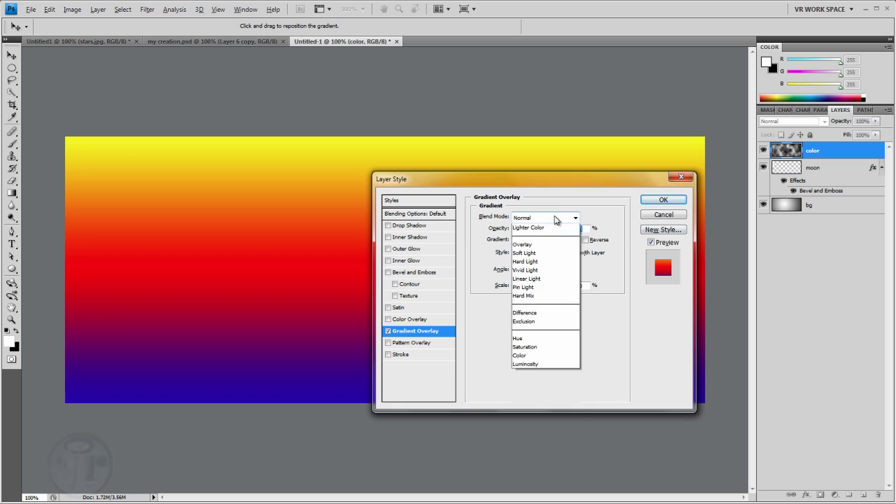
pyautogui.click(575, 218)
pyautogui.click(563, 242)
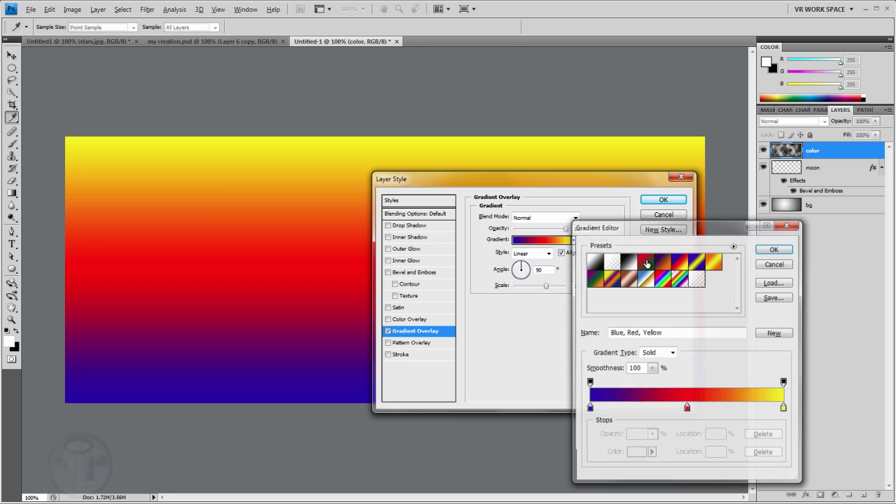
pyautogui.click(664, 263)
pyautogui.click(774, 249)
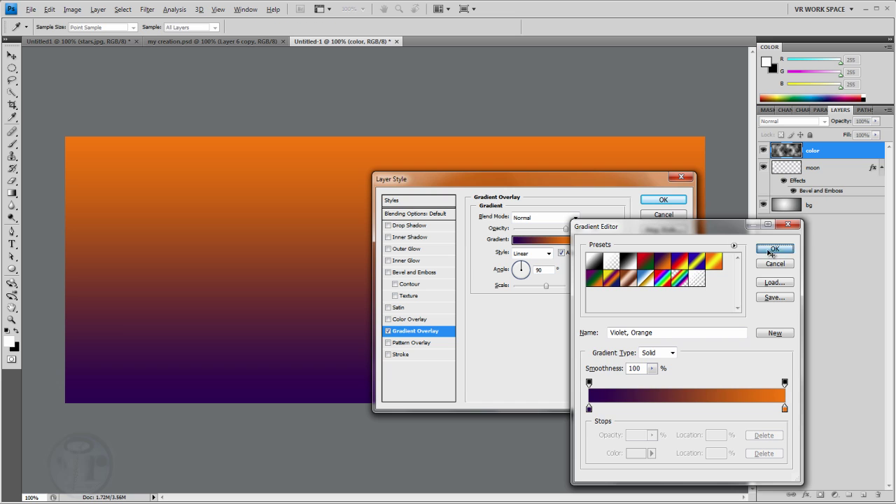
pyautogui.click(546, 218)
# - Set the color layer's Gradient Overlay blend mode to Vivid Light and apply it
pyautogui.click(540, 253)
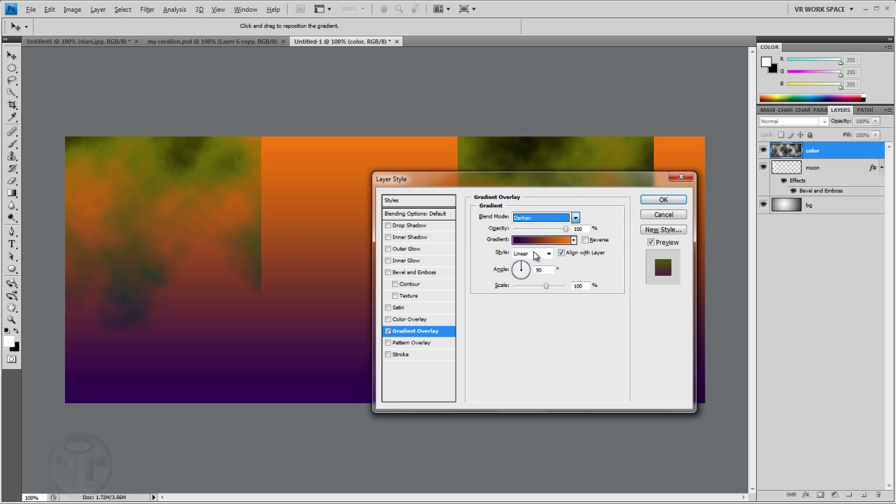
pyautogui.scroll(-3, 536, 218)
pyautogui.scroll(-1, 536, 217)
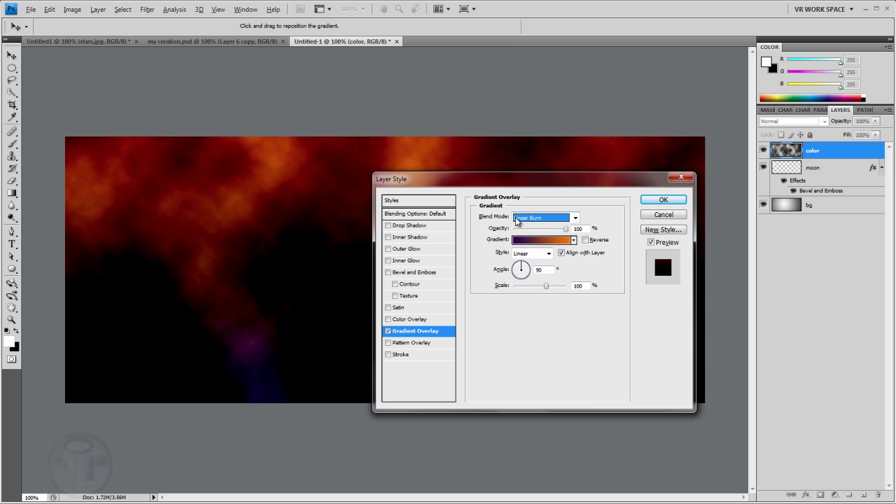
pyautogui.scroll(-4, 530, 219)
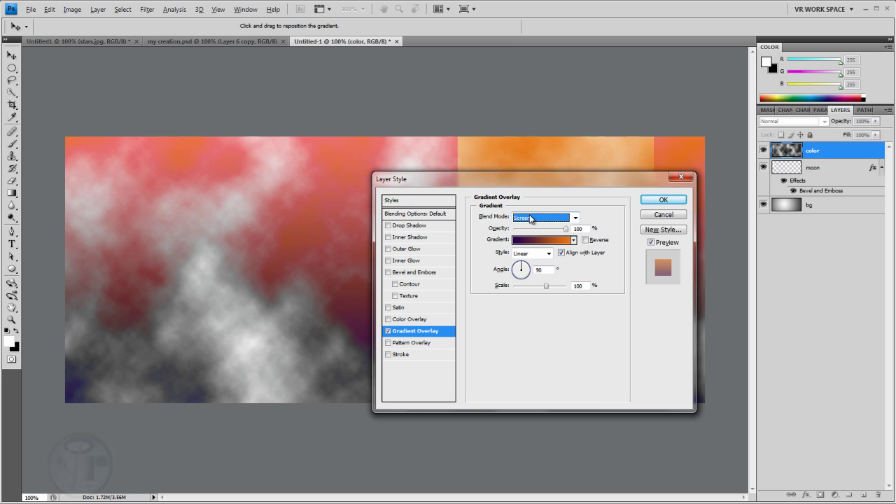
pyautogui.scroll(1, 530, 219)
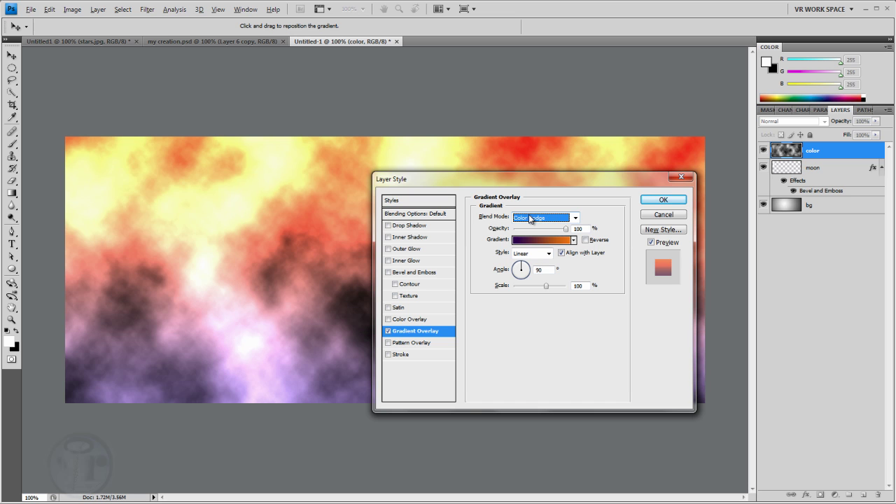
pyautogui.scroll(-5, 526, 220)
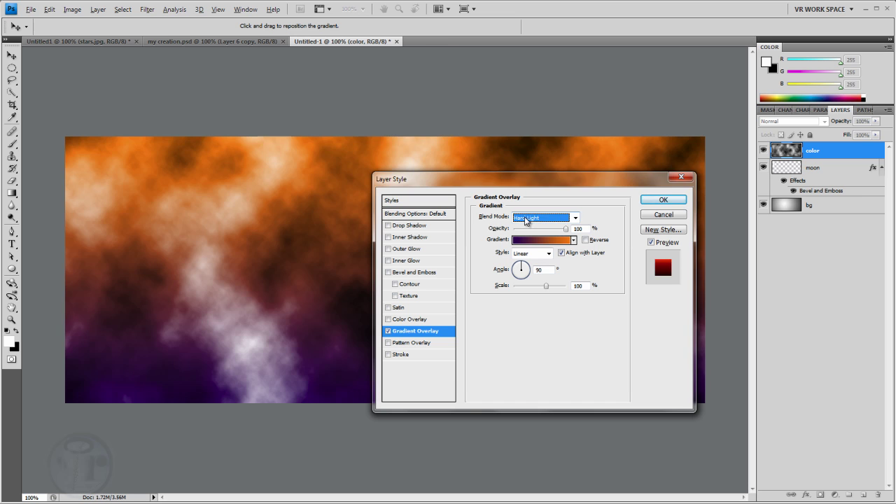
pyautogui.scroll(-1, 525, 220)
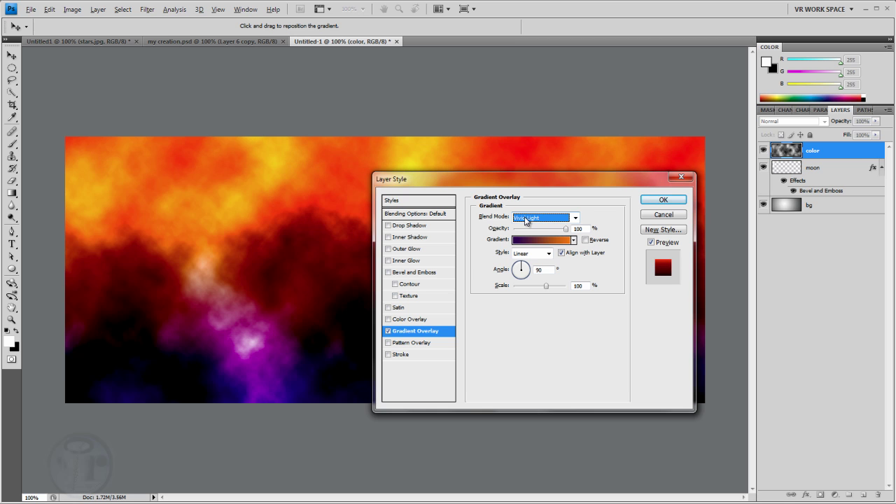
pyautogui.click(667, 202)
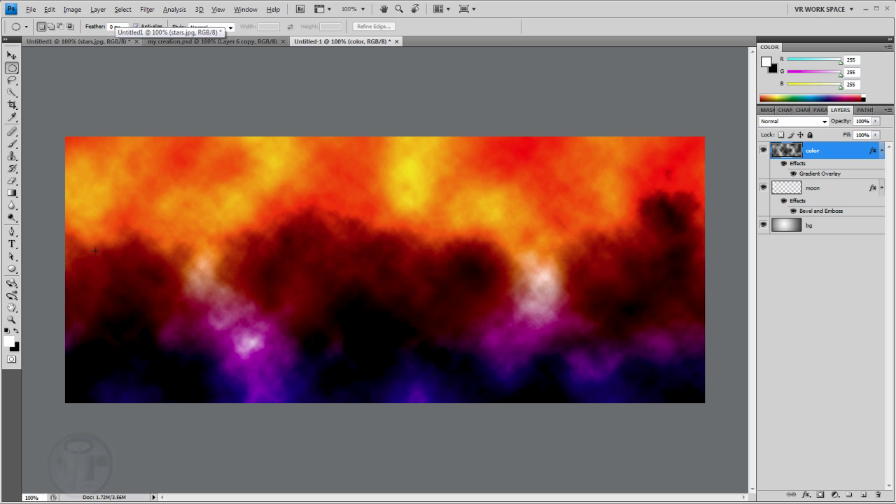
# - Warp the color cloud layer into a sweeping curve and commit the transform
pyautogui.hotkey('ctrl', 't')
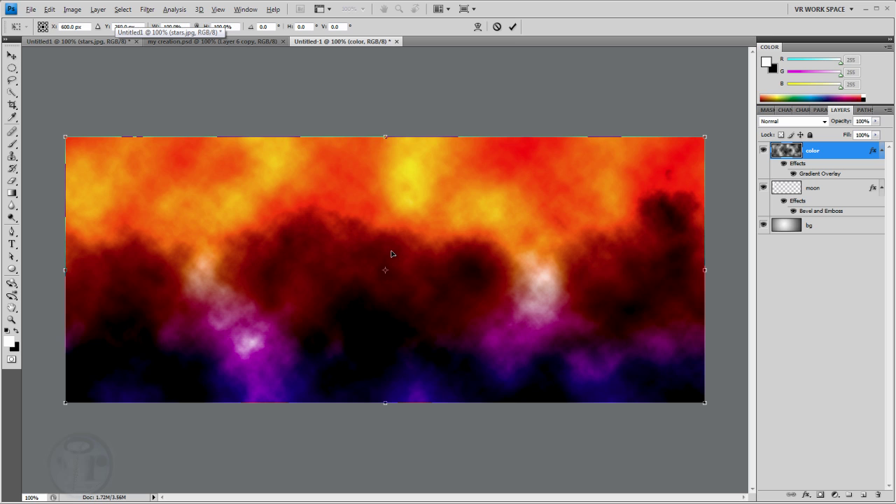
pyautogui.rightClick(392, 257)
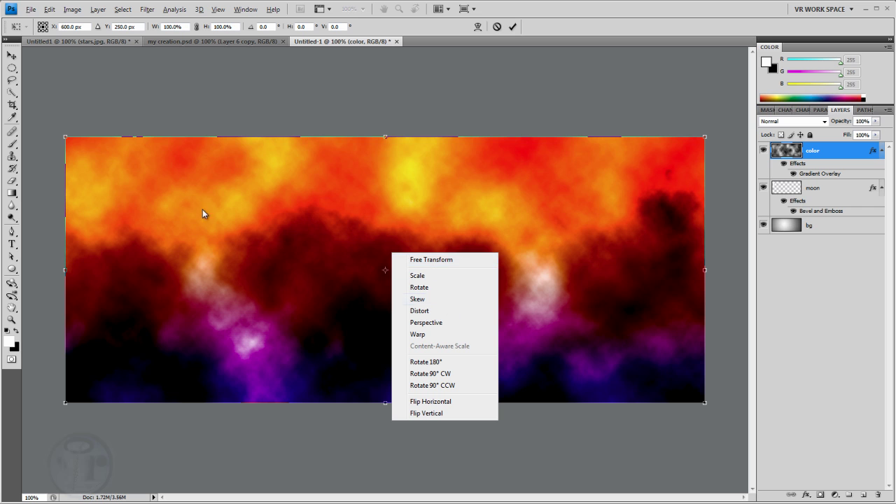
pyautogui.click(442, 334)
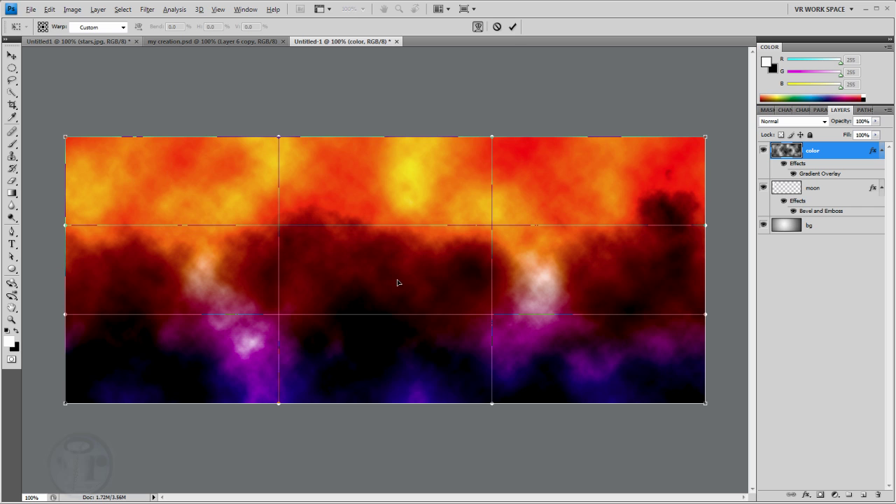
pyautogui.moveTo(397, 270); pyautogui.dragTo(304, 213)
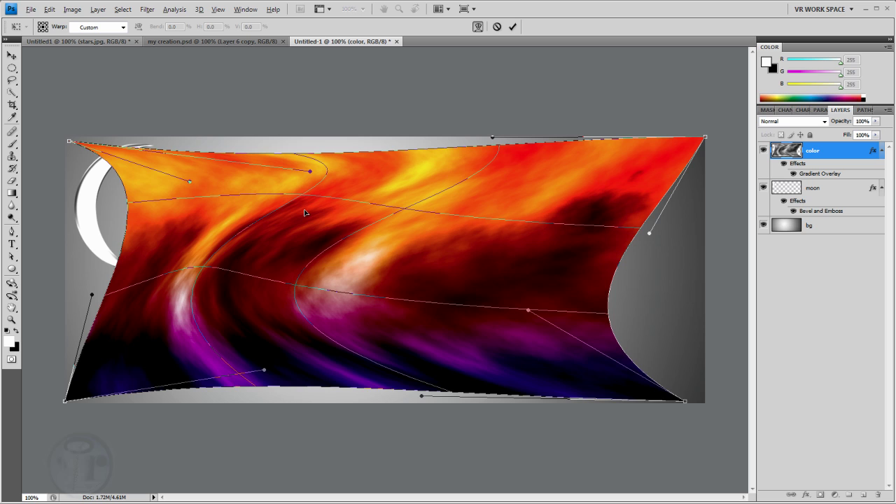
pyautogui.press('m')
pyautogui.press('Return')
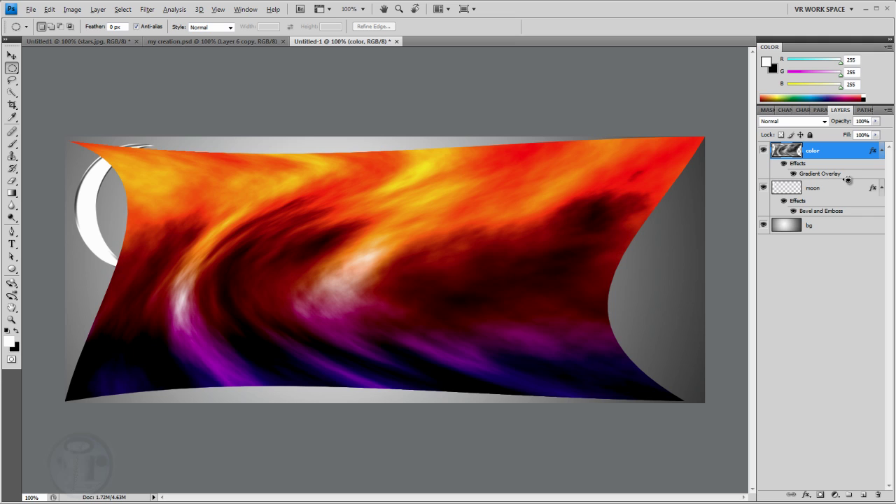
# - Clip the color layer to the moon and slide it so red and pink cover the crescent
pyautogui.press('alt')
pyautogui.keyDown('alt'); pyautogui.click(846, 177); pyautogui.keyUp('alt')
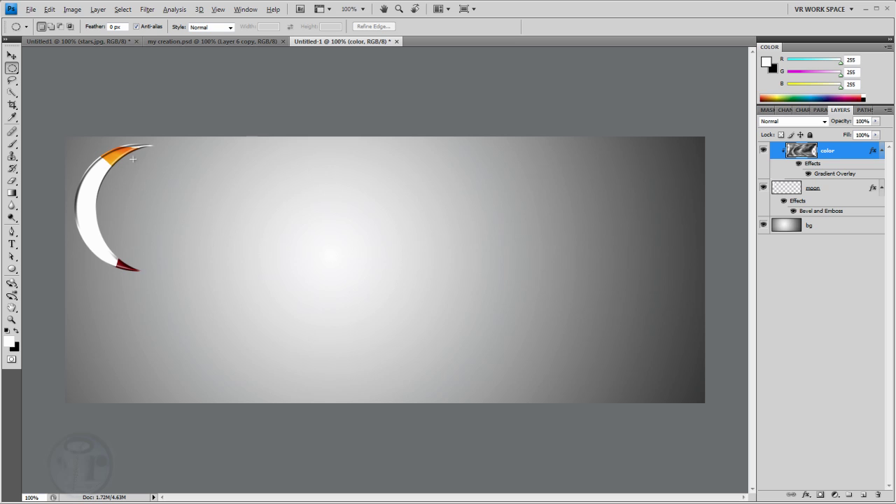
pyautogui.click(12, 56)
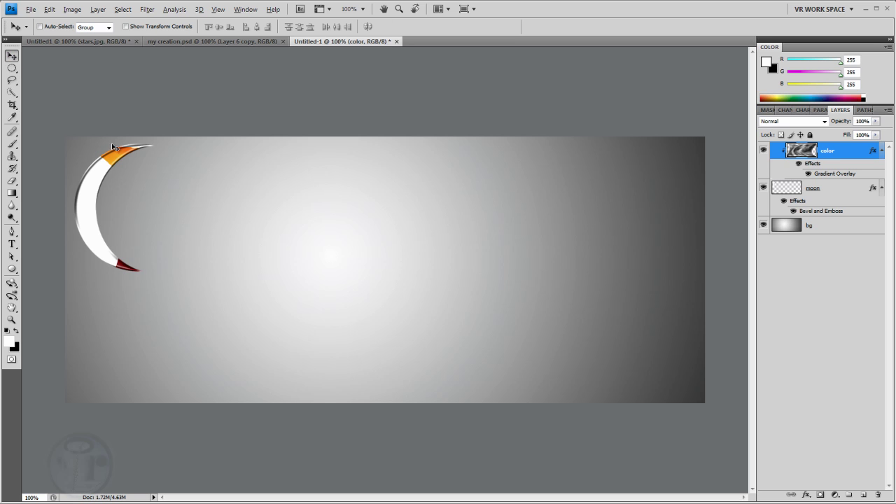
pyautogui.moveTo(115, 161); pyautogui.dragTo(93, 174)
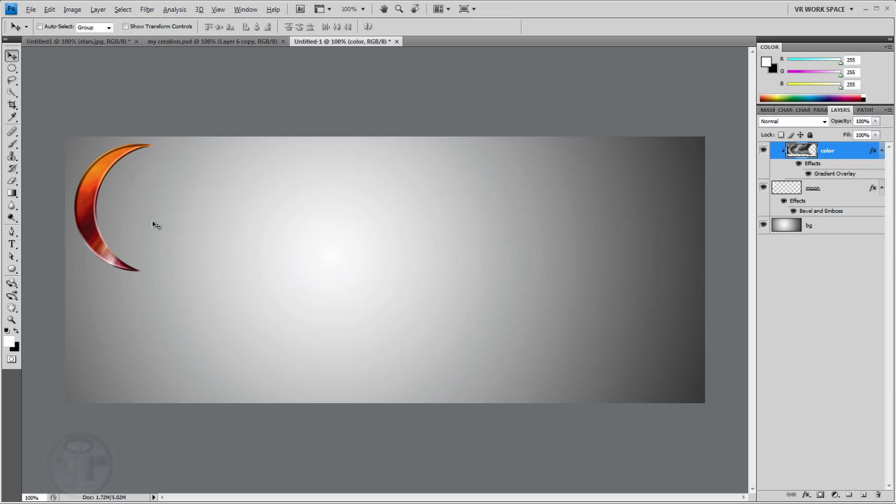
pyautogui.moveTo(157, 226); pyautogui.dragTo(117, 183)
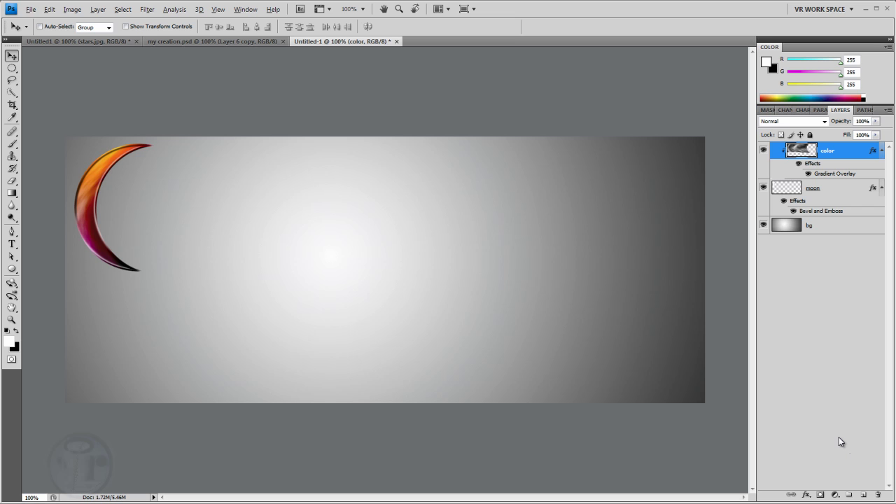
pyautogui.hotkey('ctrl', 'shift', 'n')
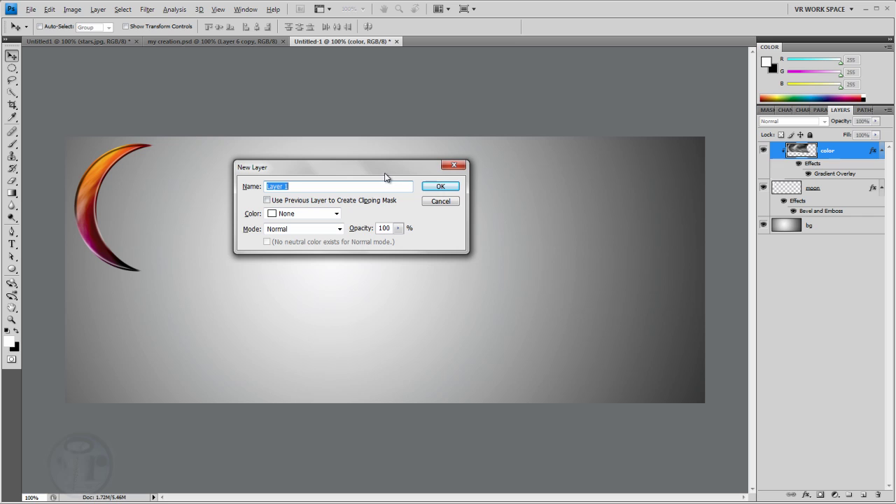
# - Name the new layer 'brush1' and confirm it
pyautogui.write('brush1')
pyautogui.press('Return')
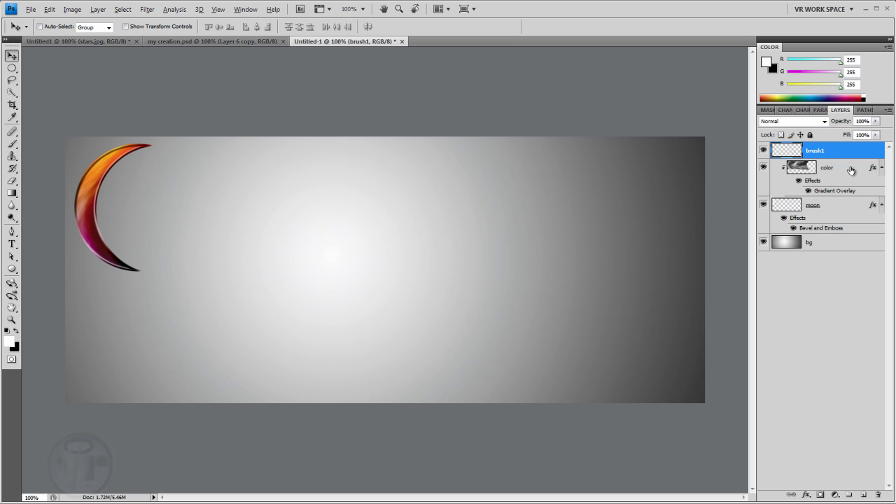
pyautogui.click(11, 143)
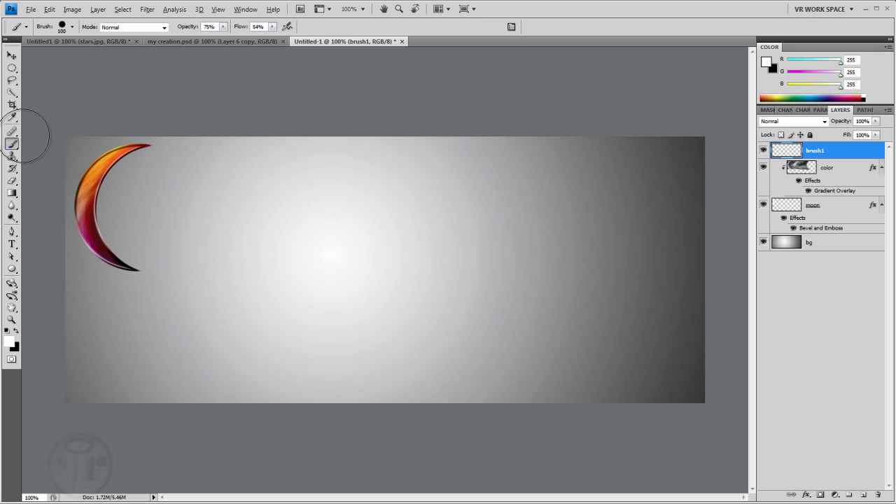
# - Set the round brush tip to 31 px diameter with 194% spacing
pyautogui.click(70, 28)
pyautogui.click(57, 118)
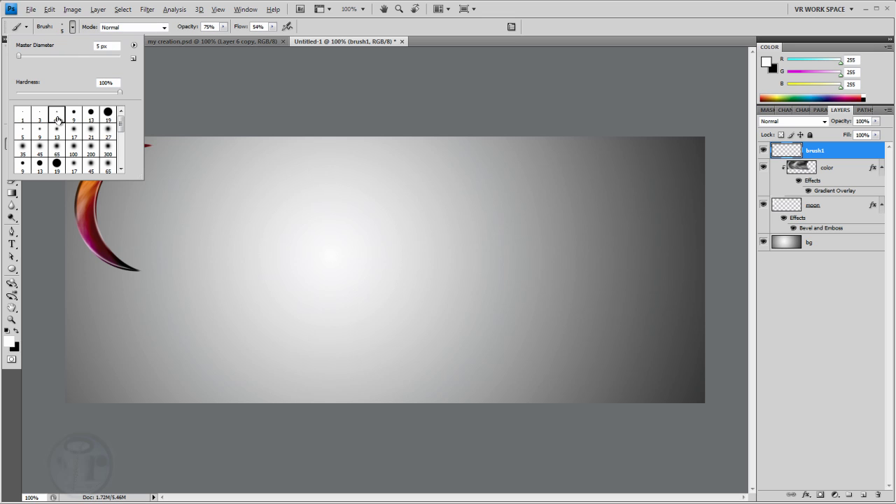
pyautogui.click(73, 28)
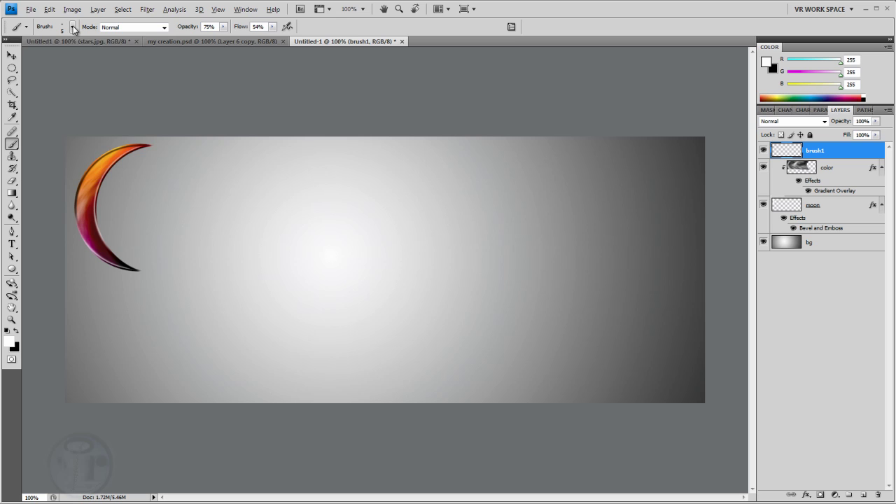
pyautogui.click(511, 28)
pyautogui.moveTo(427, 211)
pyautogui.mouseDown()
pyautogui.moveTo(430, 161)
pyautogui.moveTo(450, 133)
pyautogui.moveTo(418, 137)
pyautogui.mouseUp()
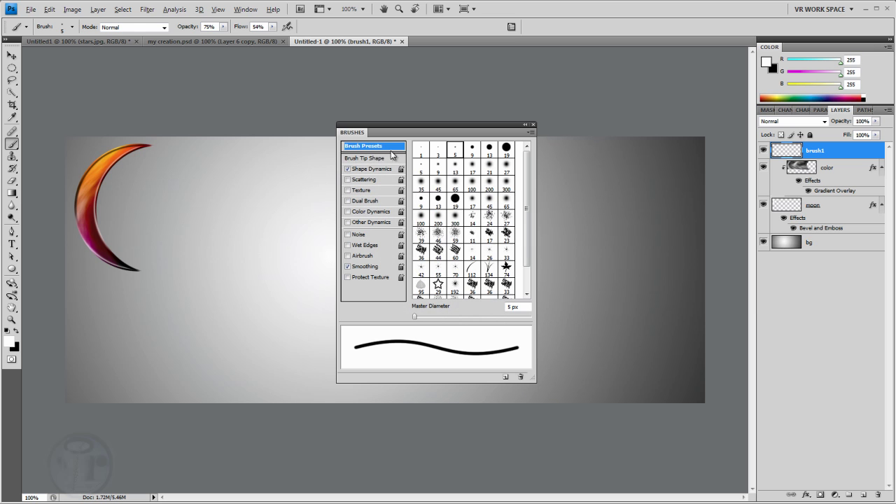
pyautogui.click(357, 158)
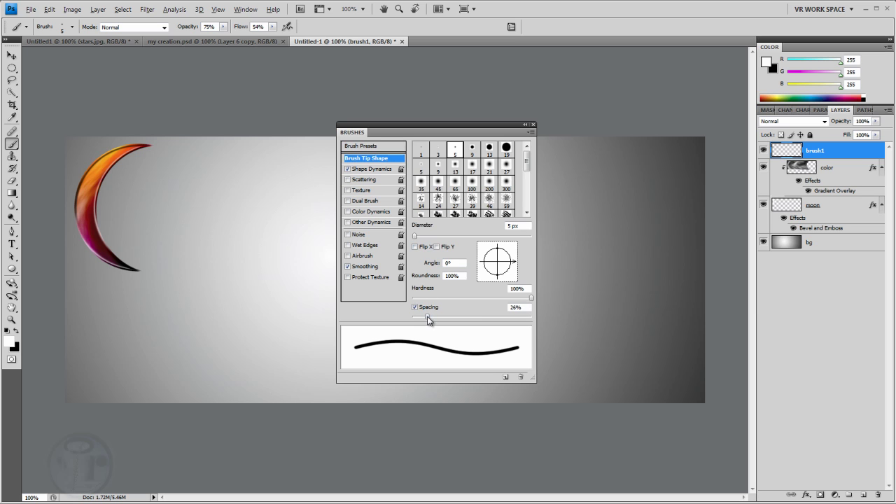
pyautogui.moveTo(428, 318); pyautogui.dragTo(501, 312)
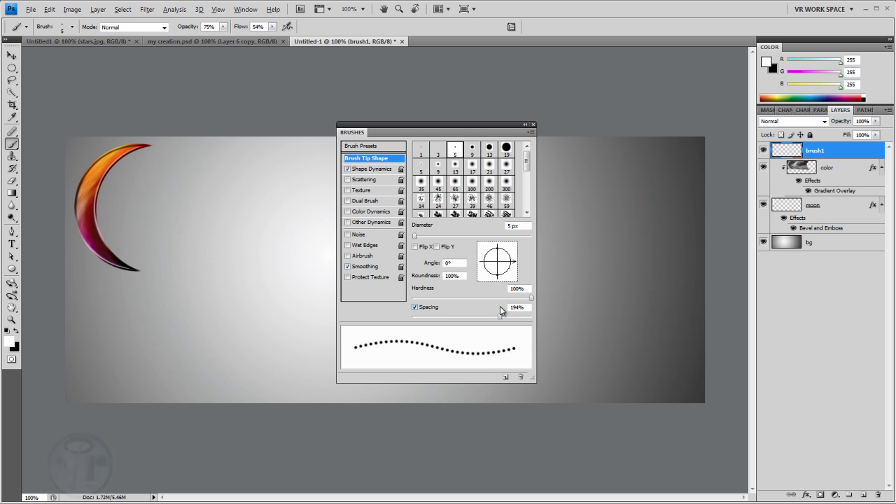
pyautogui.moveTo(413, 235); pyautogui.dragTo(430, 237)
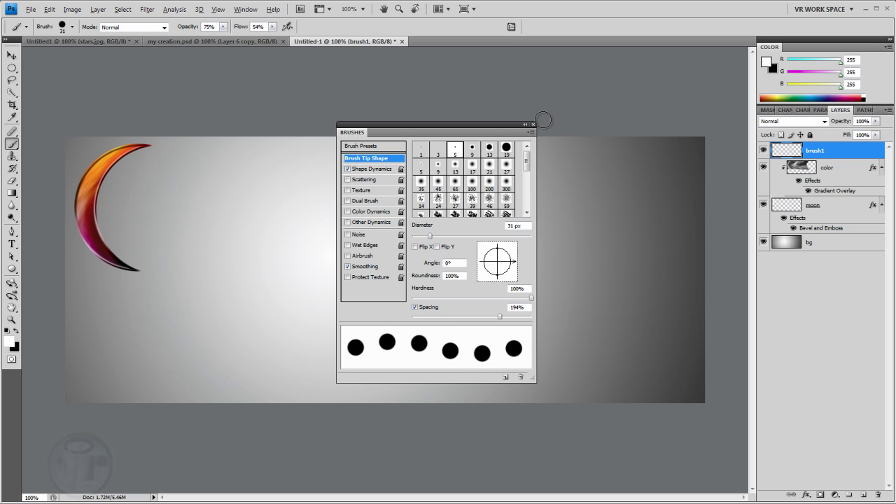
pyautogui.click(533, 125)
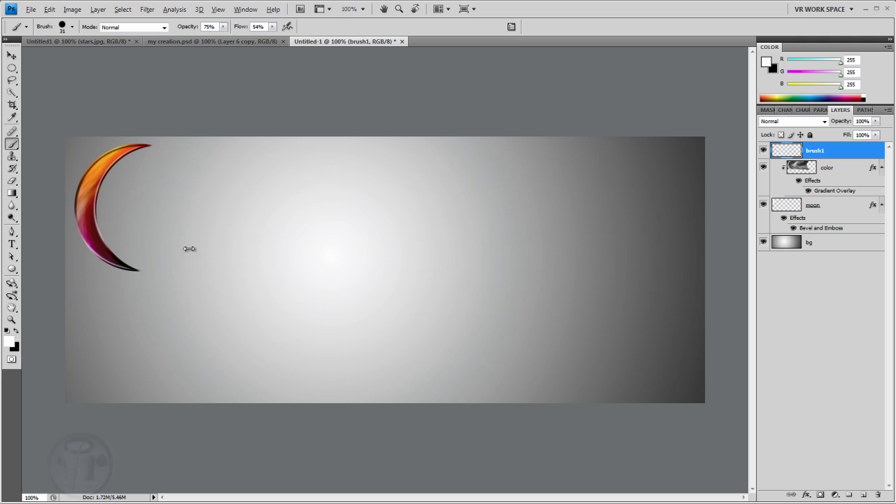
# - Paint white dots down the moon's left and lower edge on brush1, then open its Layer Style
pyautogui.click(12, 232)
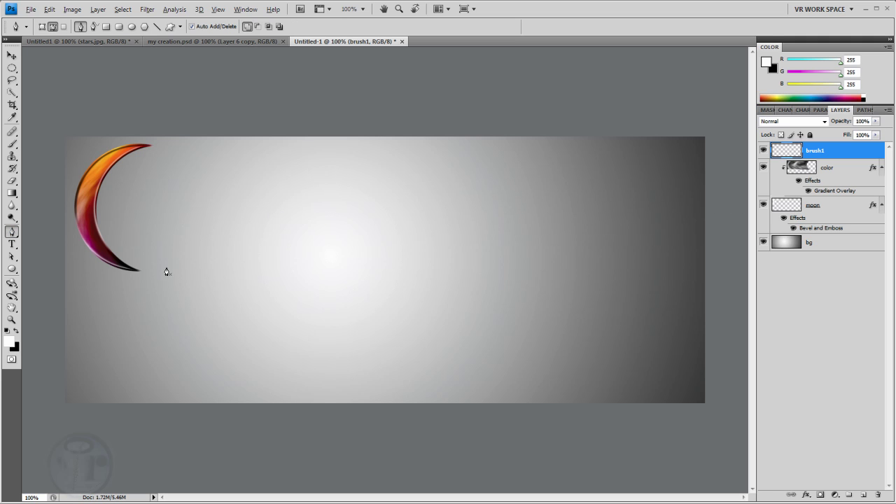
pyautogui.click(12, 59)
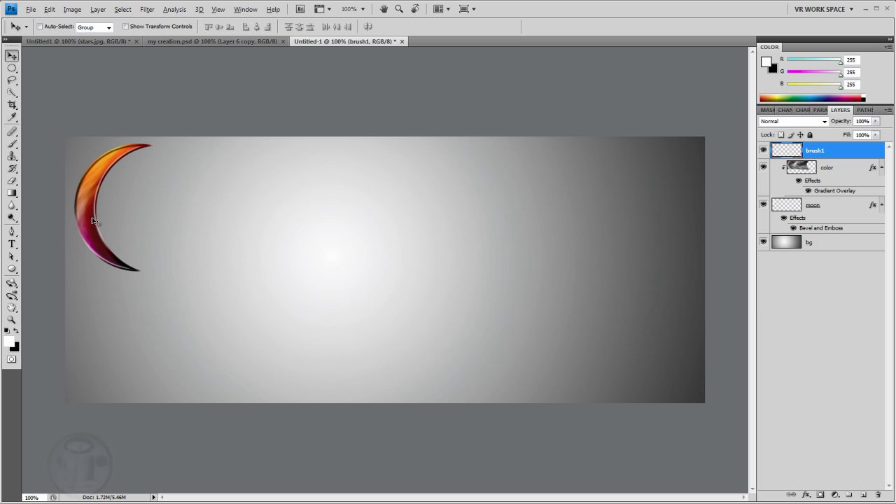
pyautogui.click(12, 143)
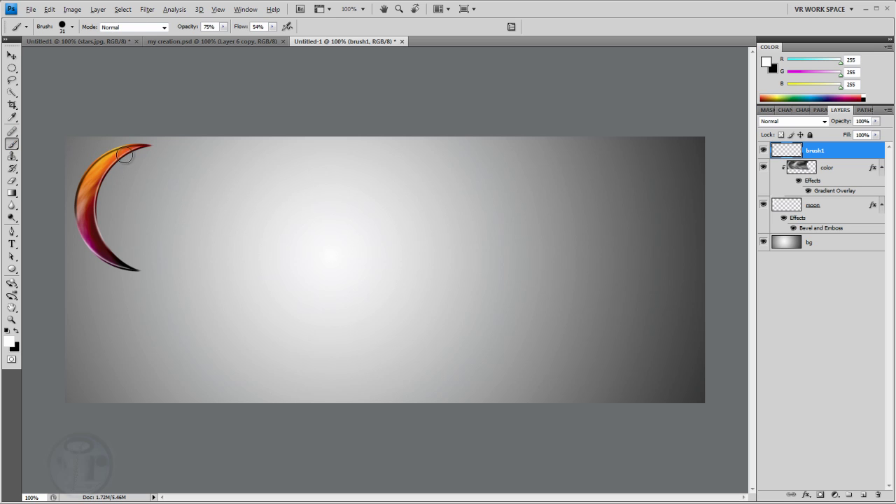
pyautogui.moveTo(125, 156)
pyautogui.mouseDown()
pyautogui.moveTo(100, 170)
pyautogui.moveTo(92, 212)
pyautogui.mouseUp()
pyautogui.click(103, 254)
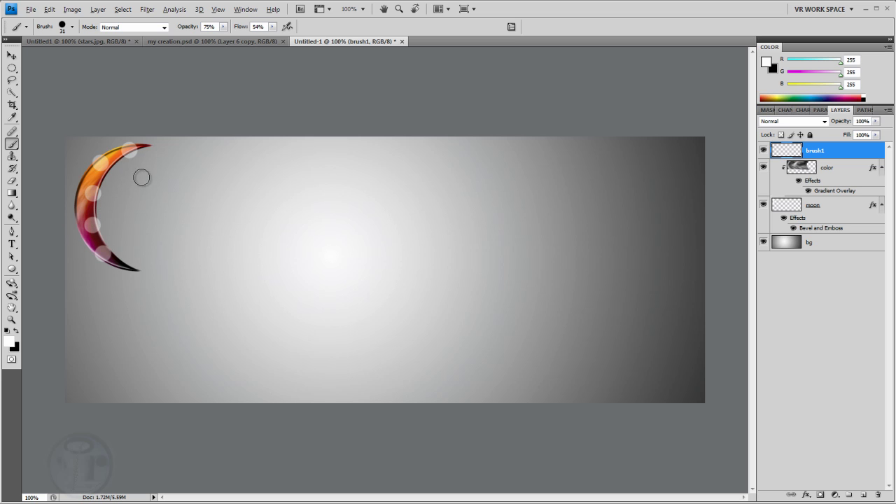
pyautogui.doubleClick(873, 155)
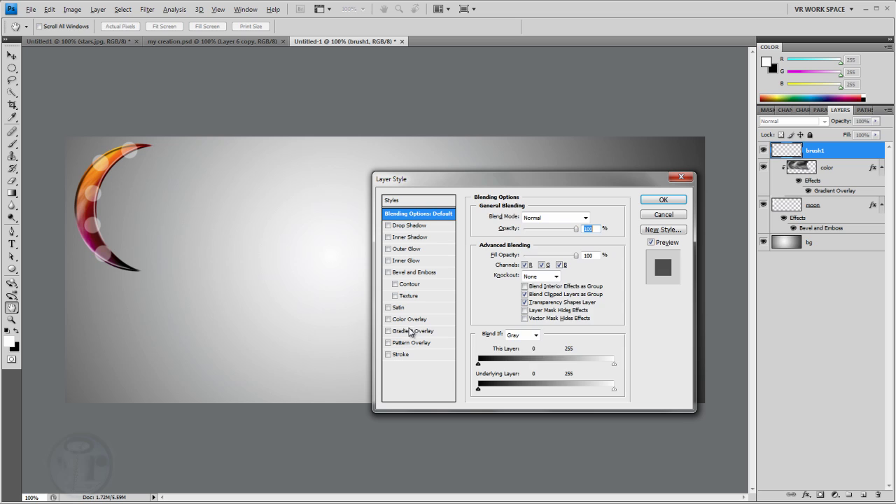
# - Apply a blue-to-gold preset as the brush1 layer's Gradient Overlay
pyautogui.click(406, 334)
pyautogui.click(532, 240)
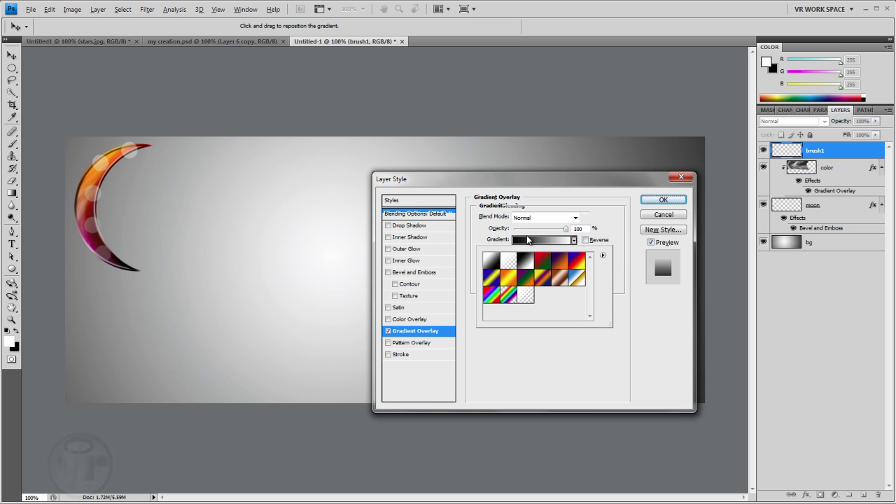
pyautogui.click(545, 266)
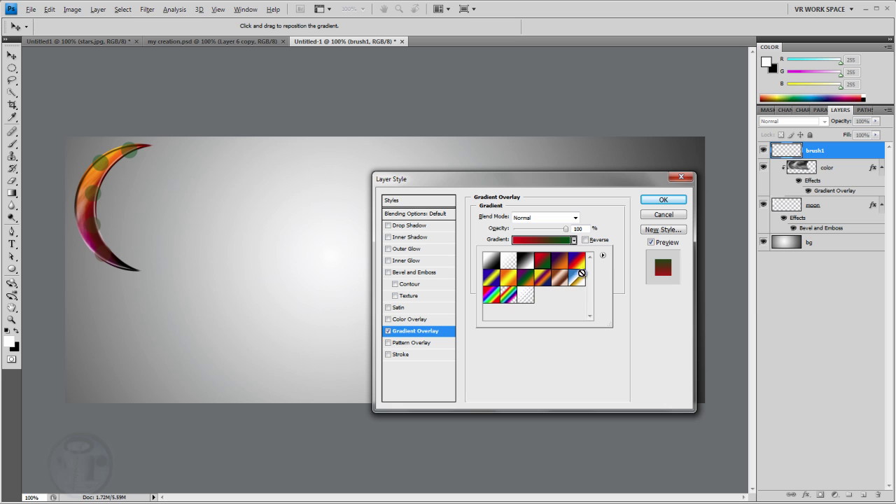
pyautogui.click(576, 278)
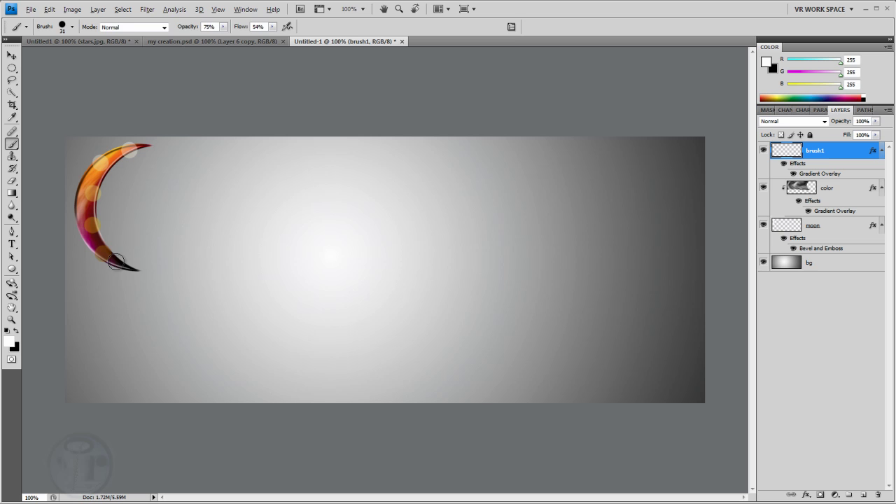
pyautogui.hotkey('ctrl', 't')
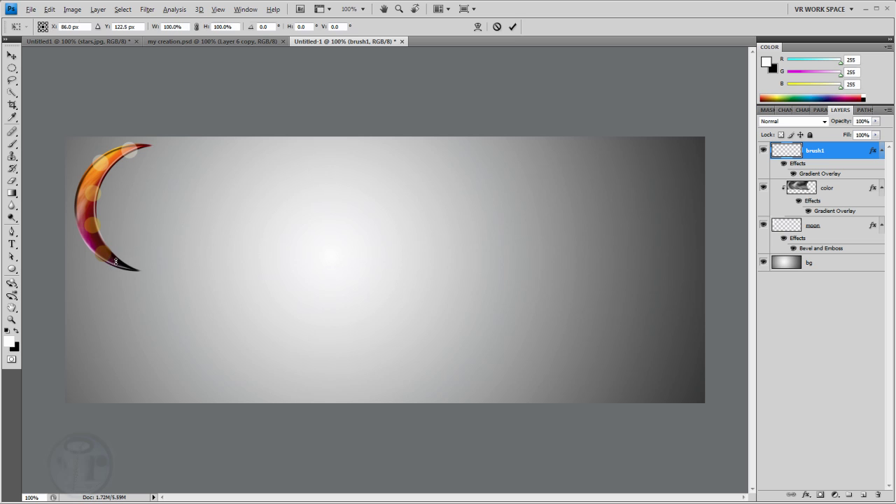
# - Warp the brush1 dots along the crescent's curve, then clip brush1 into the color layer
pyautogui.rightClick(89, 216)
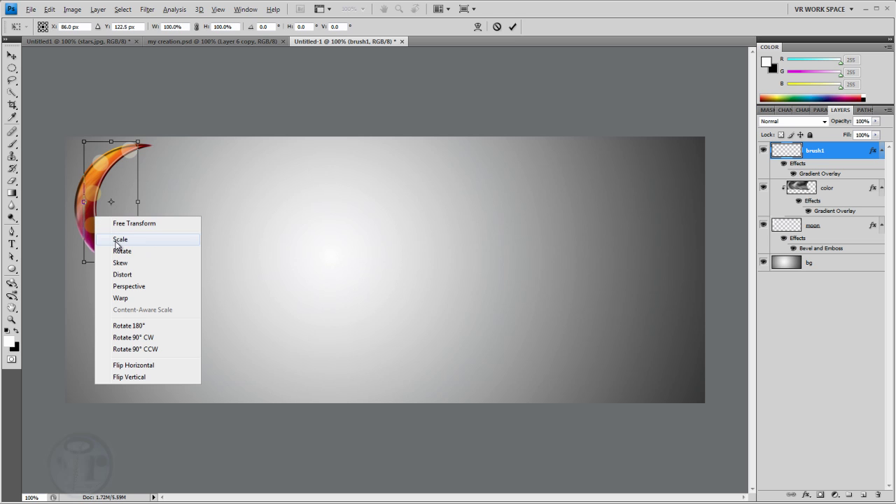
pyautogui.click(120, 298)
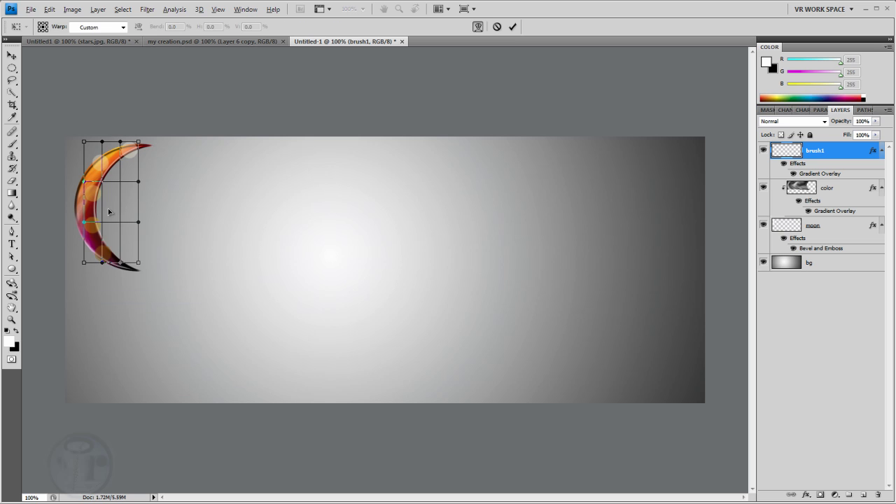
pyautogui.moveTo(108, 211); pyautogui.dragTo(73, 202)
pyautogui.moveTo(113, 165); pyautogui.dragTo(100, 196)
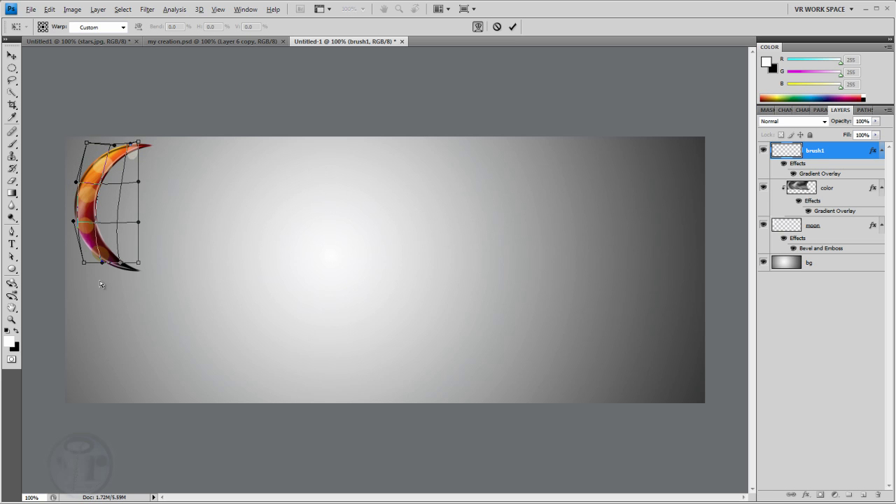
pyautogui.moveTo(108, 263); pyautogui.dragTo(117, 262)
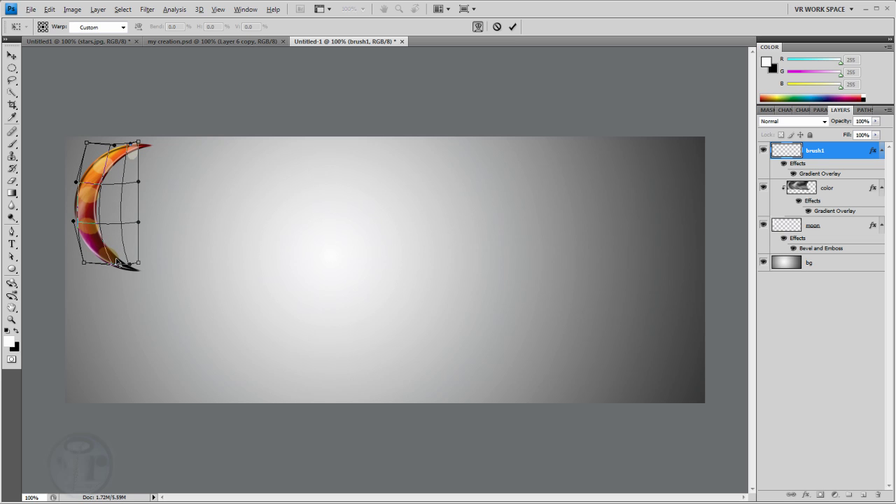
pyautogui.moveTo(91, 218); pyautogui.dragTo(87, 215)
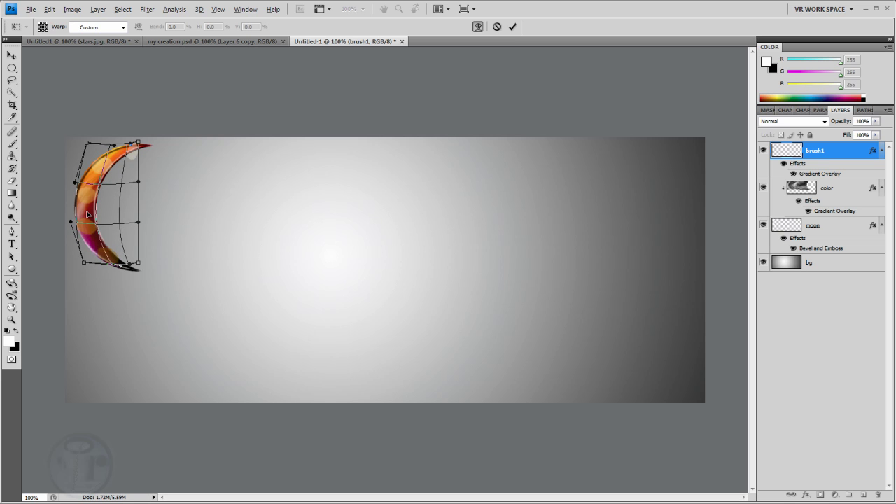
pyautogui.press('Return')
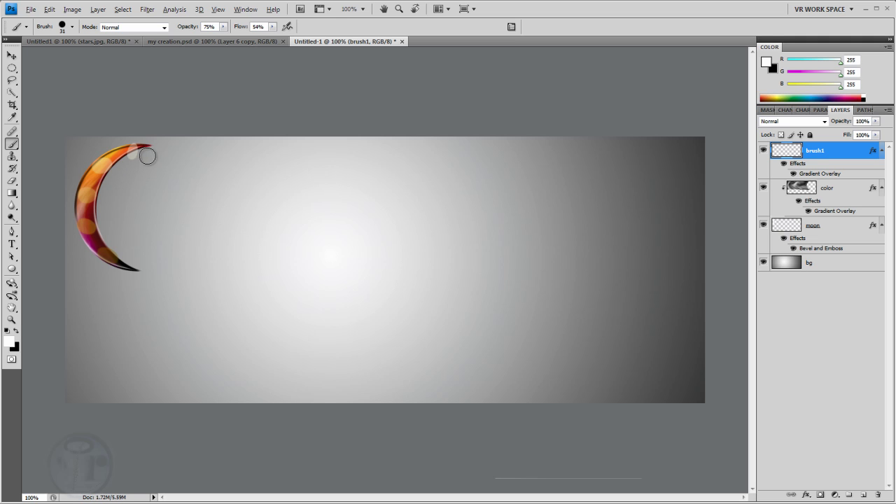
pyautogui.keyDown('alt'); pyautogui.click(842, 177); pyautogui.keyUp('alt')
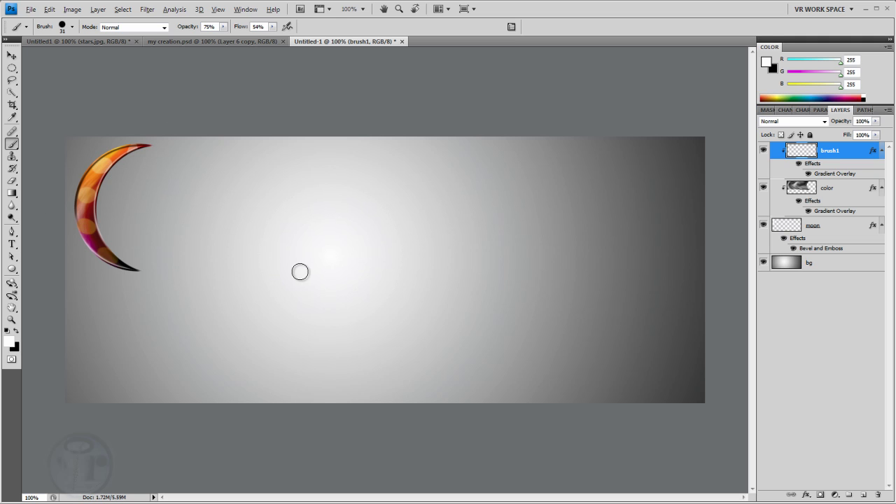
# - Draw a curved work path from below the moon sweeping up past its left side
pyautogui.click(13, 233)
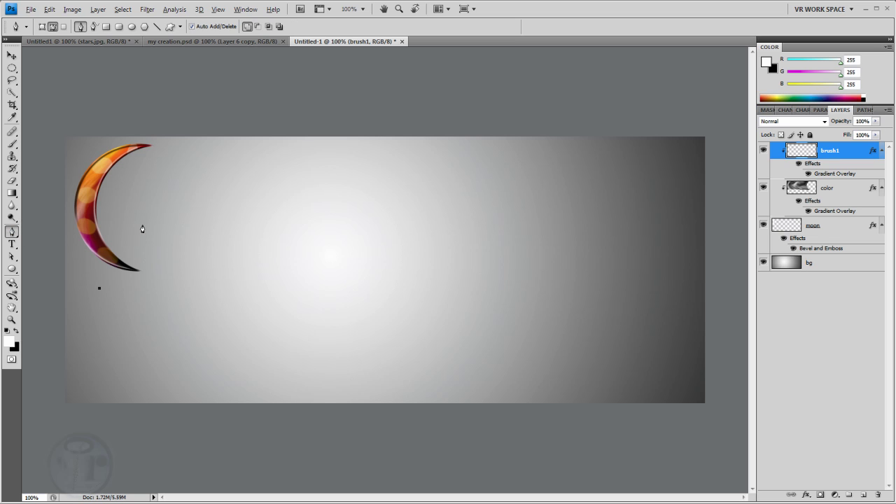
pyautogui.moveTo(131, 216); pyautogui.dragTo(90, 207)
pyautogui.moveTo(73, 155); pyautogui.dragTo(137, 121)
pyautogui.press('F9')
# - Add a new empty layer and name it b2
pyautogui.click(862, 495)
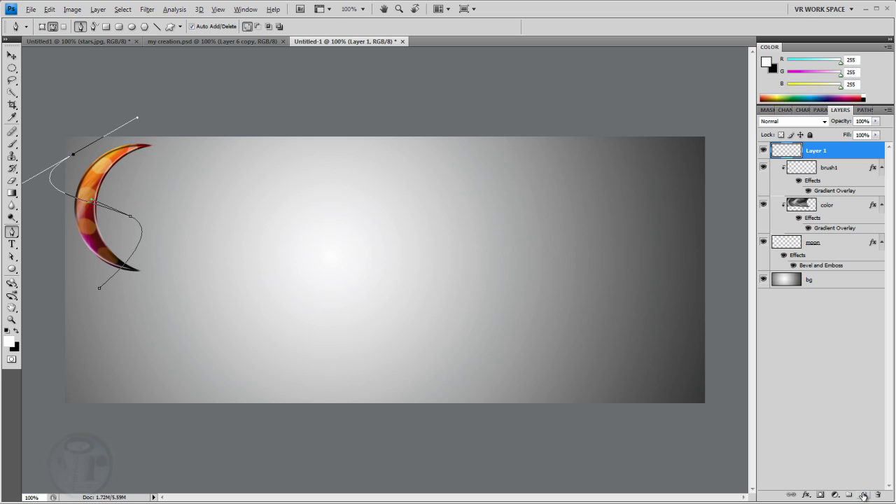
pyautogui.doubleClick(819, 153)
pyautogui.write('b2')
pyautogui.press('Return')
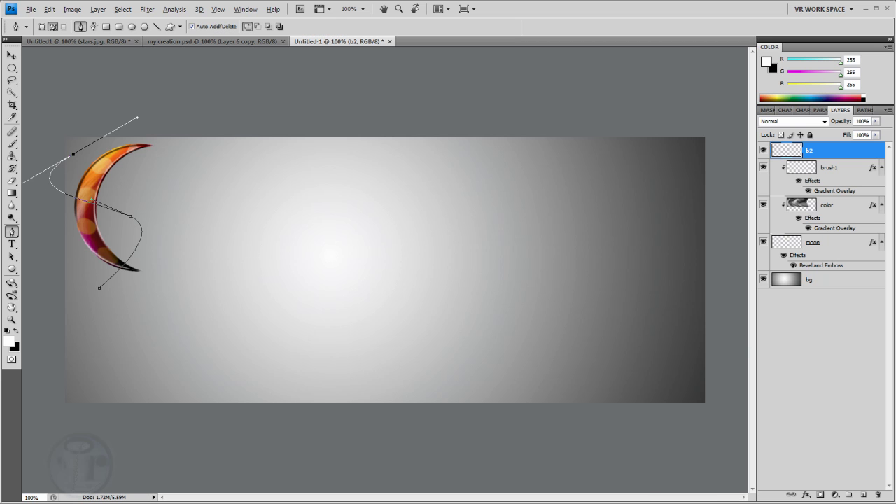
pyautogui.press('F9')
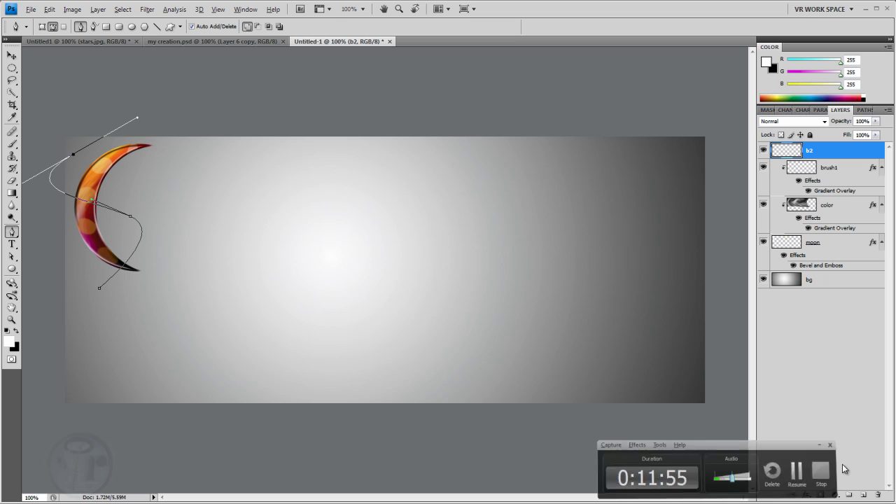
pyautogui.press('F9')
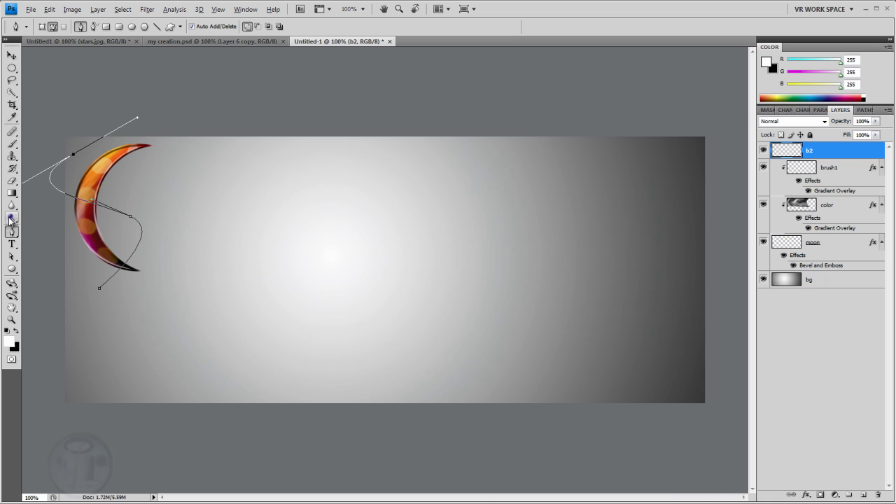
# - Pick the 3 px round brush and set its tip to 476% spacing and 88 px diameter
pyautogui.click(12, 142)
pyautogui.click(72, 26)
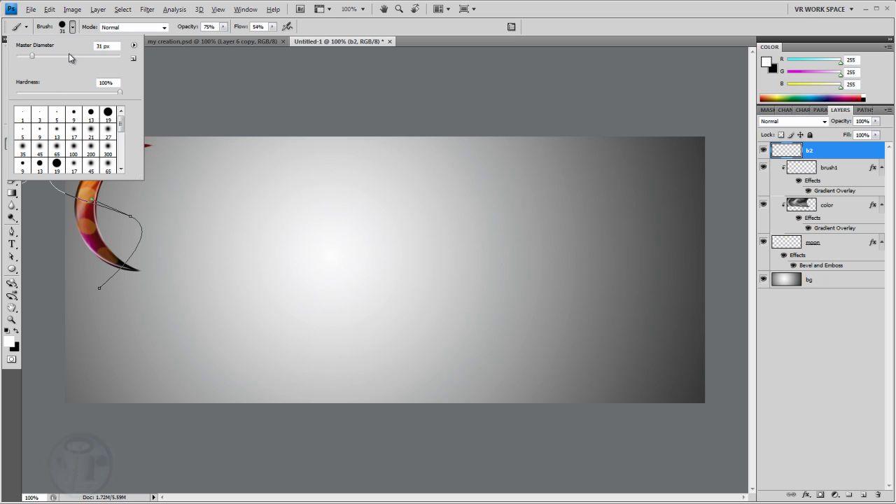
pyautogui.click(39, 116)
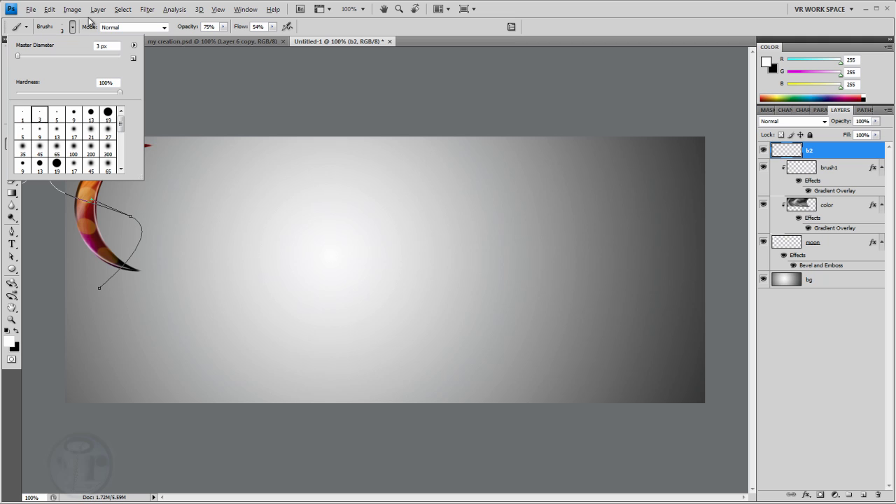
pyautogui.click(72, 28)
pyautogui.click(511, 28)
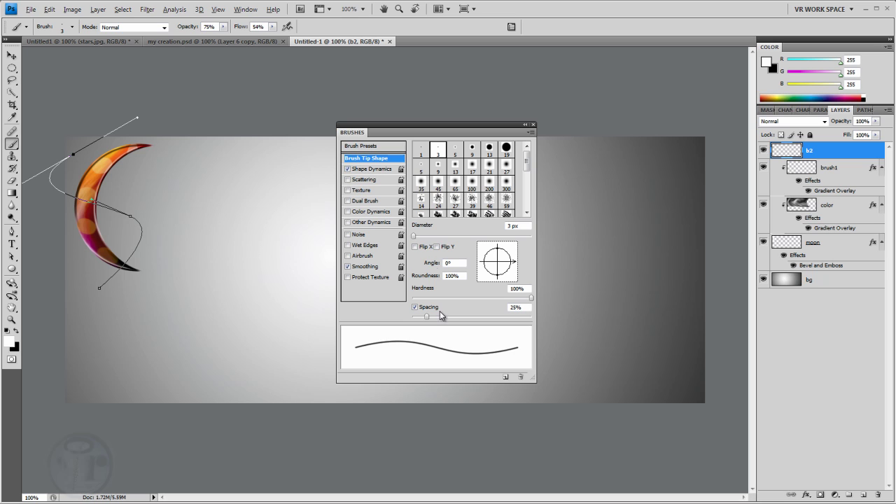
pyautogui.moveTo(427, 317); pyautogui.dragTo(487, 319)
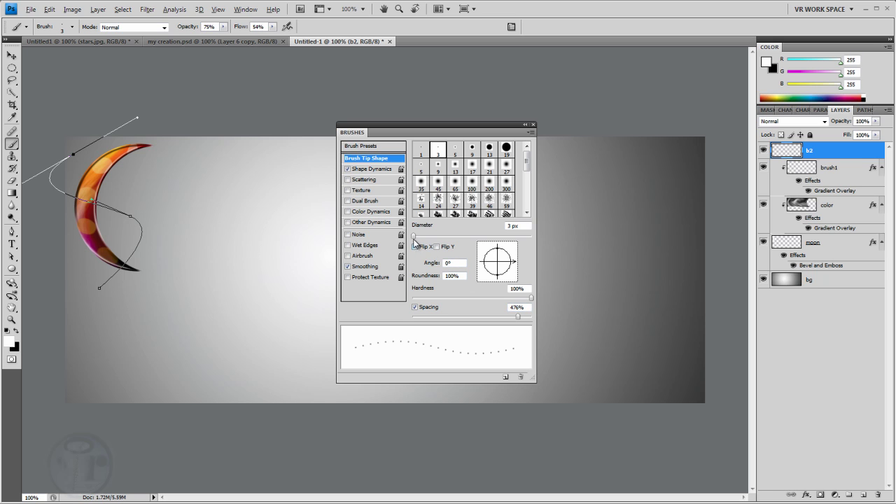
pyautogui.moveTo(413, 235); pyautogui.dragTo(466, 233)
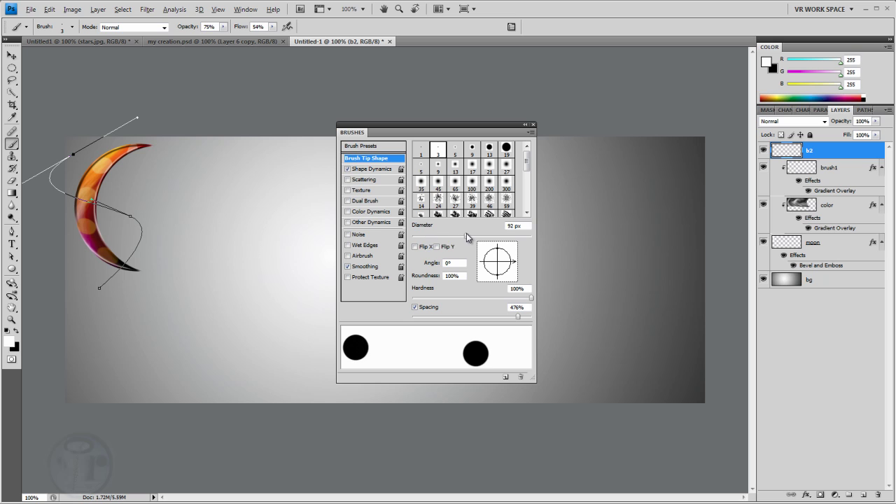
# - Enable Scattering at 534% with count 7 and 2% count jitter, plus Other Dynamics
pyautogui.click(362, 179)
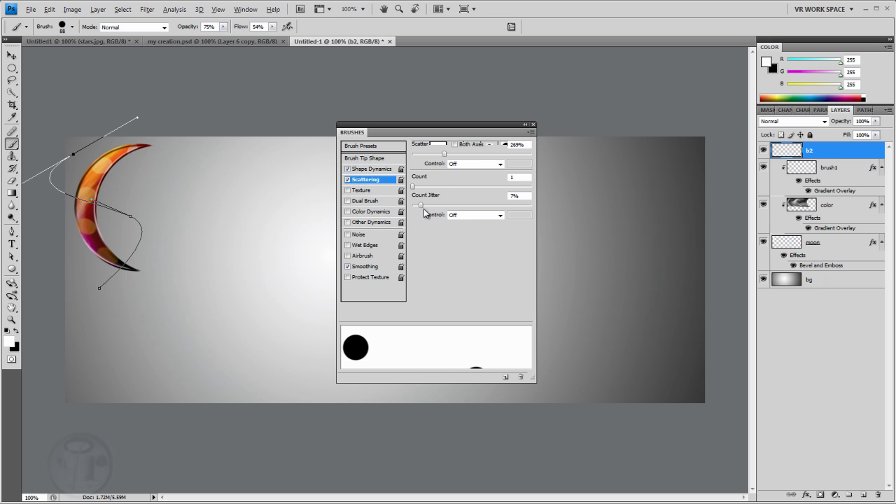
pyautogui.moveTo(421, 208); pyautogui.dragTo(478, 207)
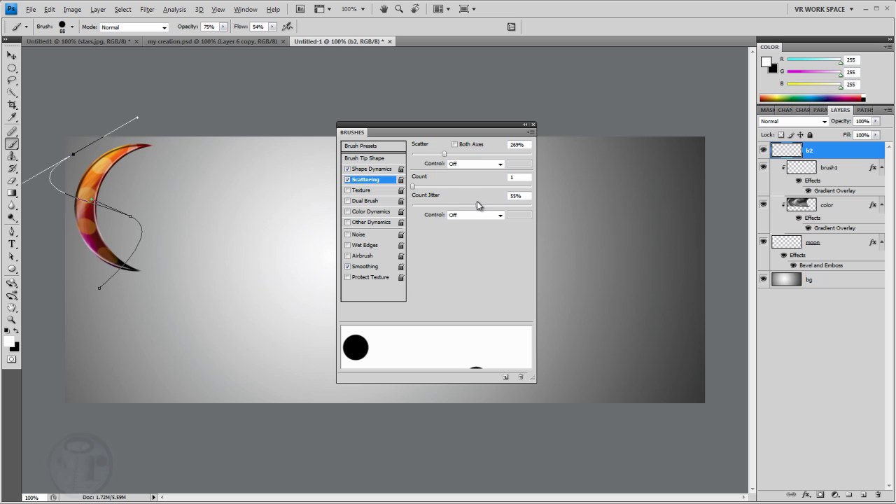
pyautogui.moveTo(413, 187); pyautogui.dragTo(464, 186)
pyautogui.moveTo(444, 154)
pyautogui.mouseDown()
pyautogui.moveTo(424, 156)
pyautogui.moveTo(487, 173)
pyautogui.moveTo(458, 175)
pyautogui.moveTo(499, 180)
pyautogui.moveTo(476, 176)
pyautogui.moveTo(433, 206)
pyautogui.moveTo(406, 210)
pyautogui.mouseUp()
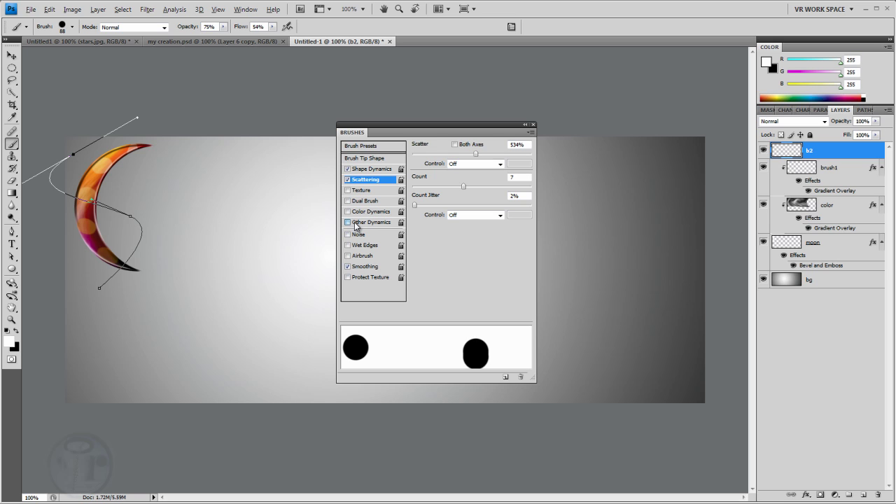
pyautogui.click(355, 223)
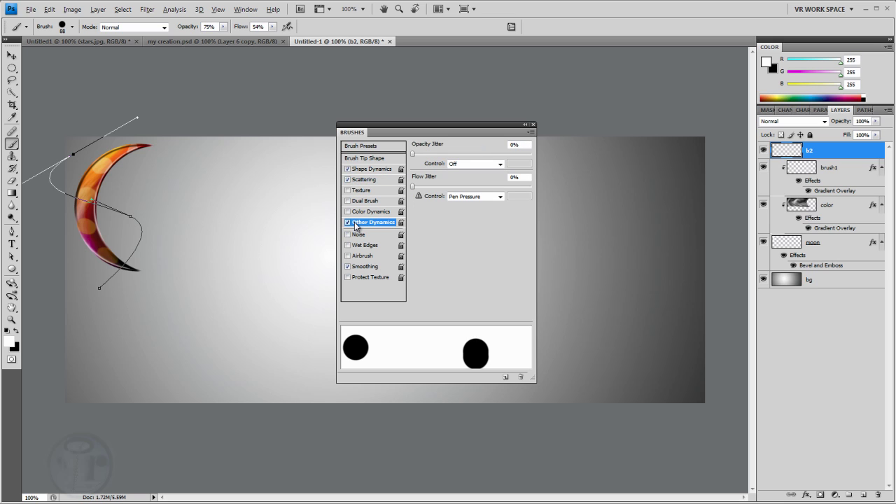
pyautogui.click(532, 125)
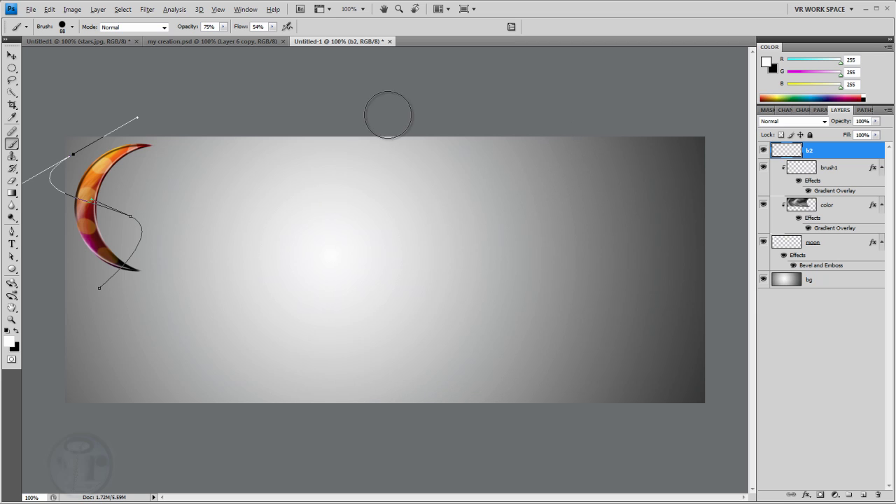
# - Pick the 3 px round brush again and set its tip spacing to 187%
pyautogui.click(74, 29)
pyautogui.click(40, 116)
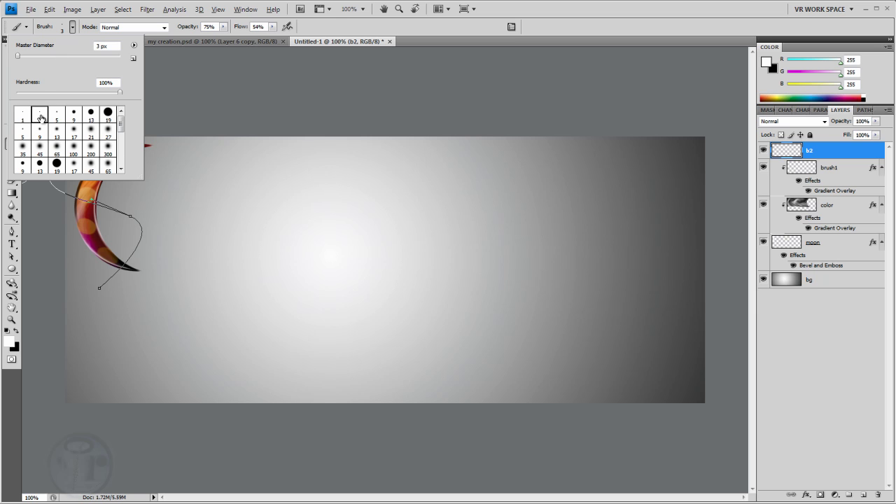
pyautogui.click(245, 21)
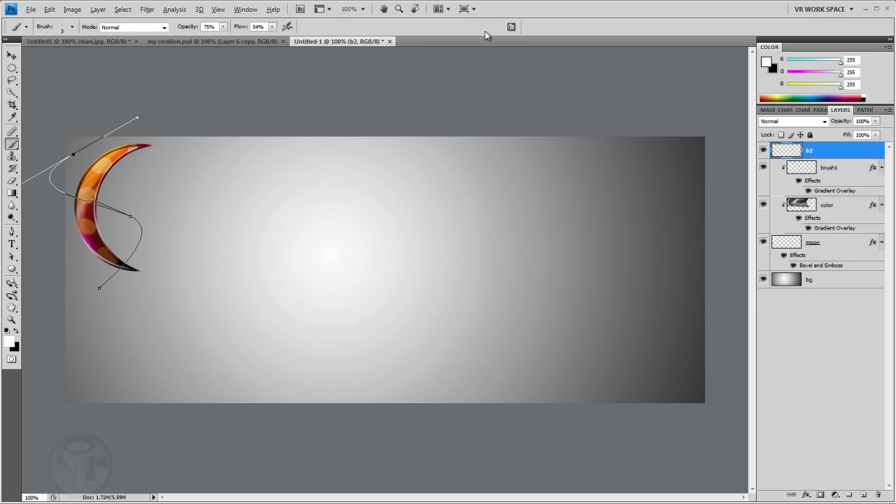
pyautogui.click(511, 28)
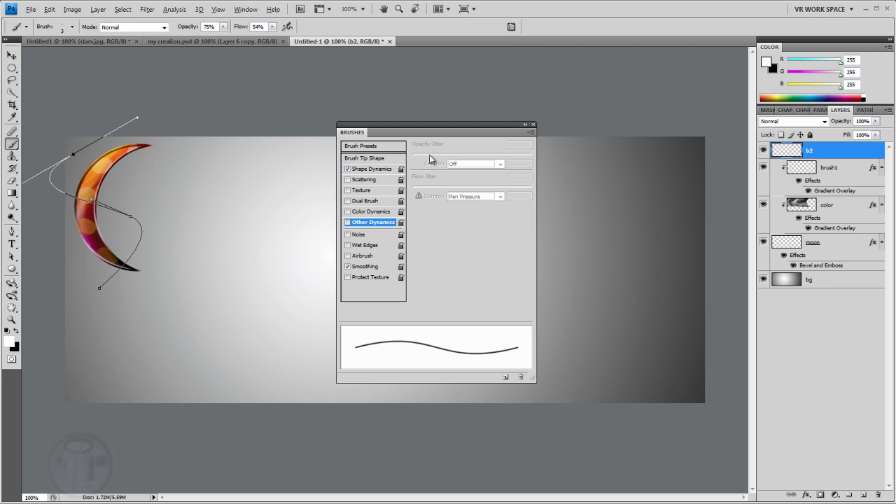
pyautogui.click(376, 170)
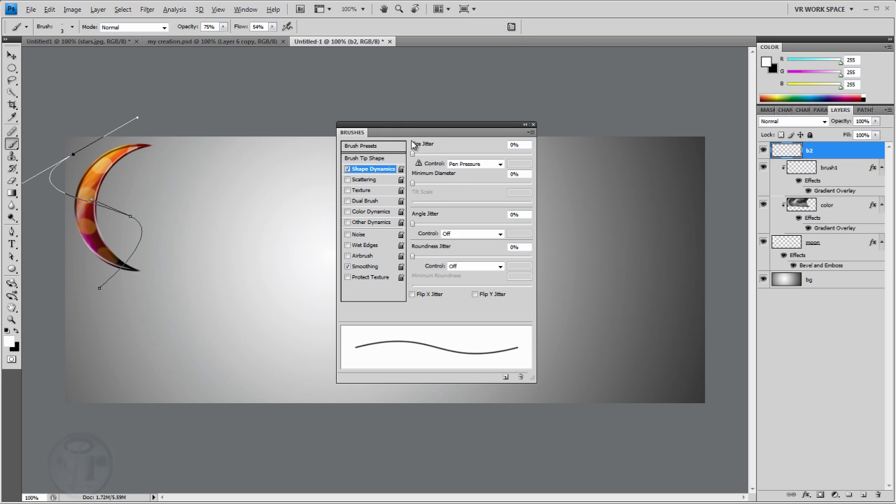
pyautogui.click(364, 159)
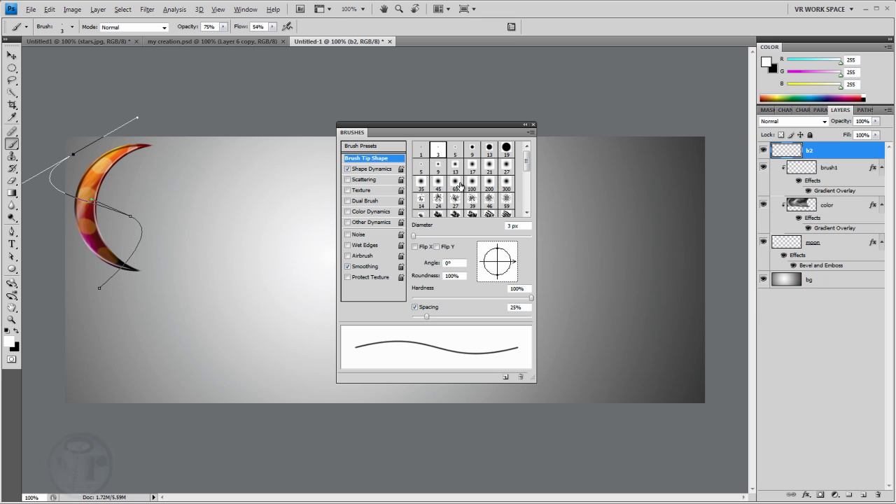
pyautogui.moveTo(427, 319)
pyautogui.mouseDown()
pyautogui.moveTo(516, 316)
pyautogui.moveTo(497, 316)
pyautogui.mouseUp()
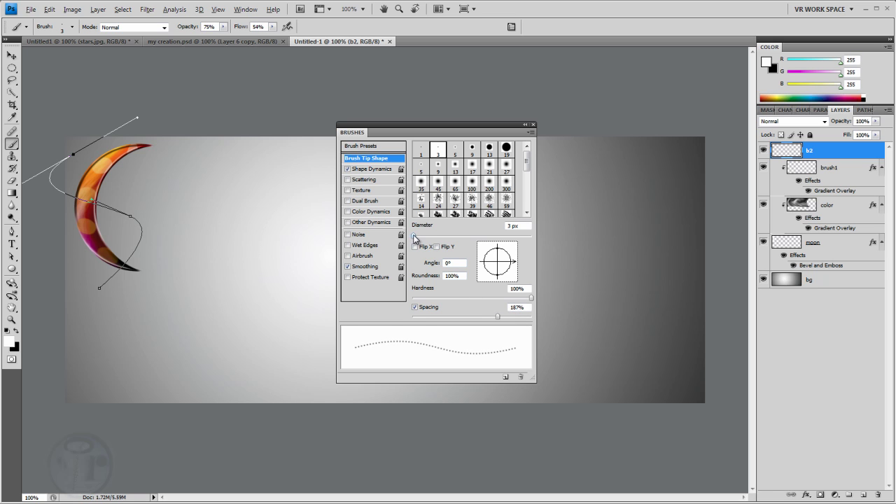
# - Set the brush tip diameter to 13 px
pyautogui.moveTo(415, 237); pyautogui.dragTo(444, 236)
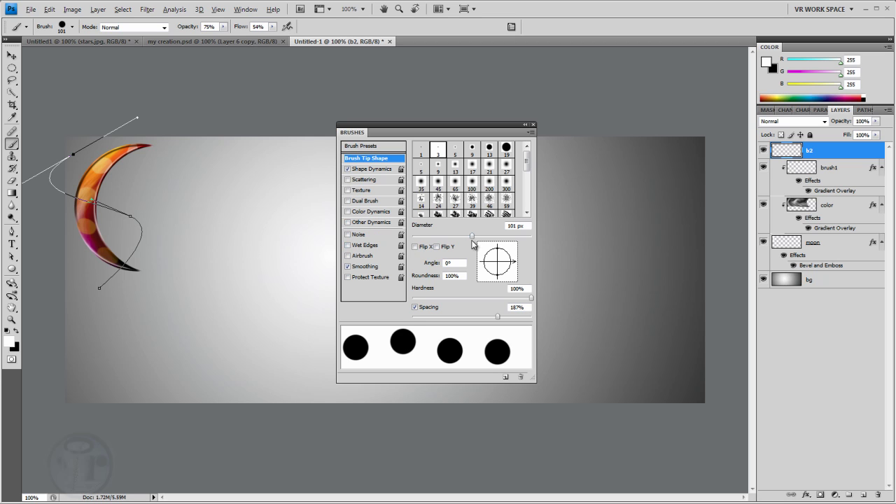
pyautogui.click(411, 227)
pyautogui.write('0')
pyautogui.press('Return')
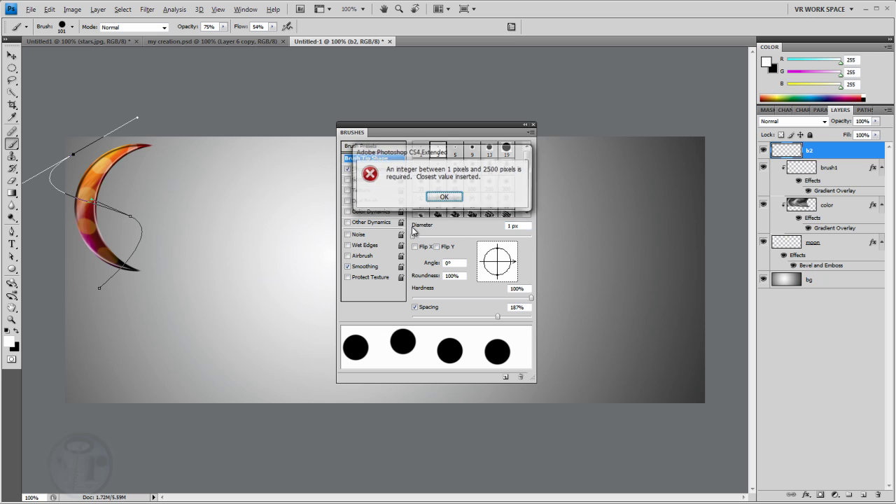
pyautogui.click(452, 198)
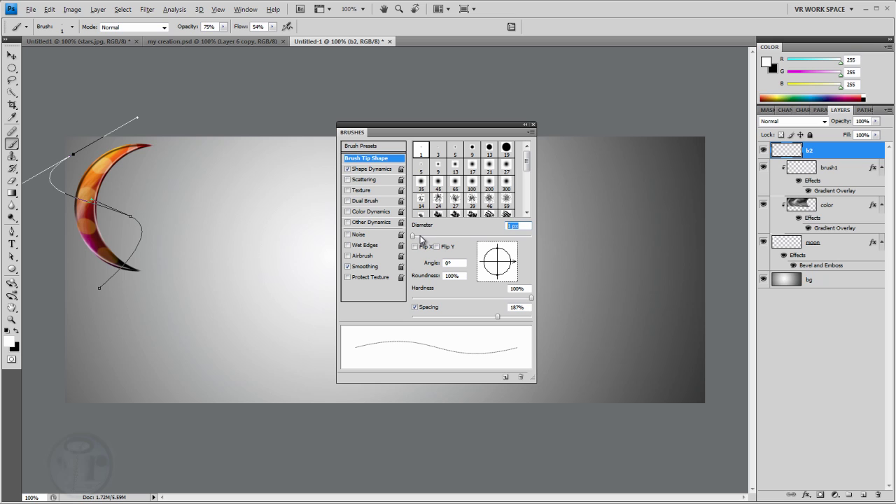
pyautogui.moveTo(415, 235); pyautogui.dragTo(419, 235)
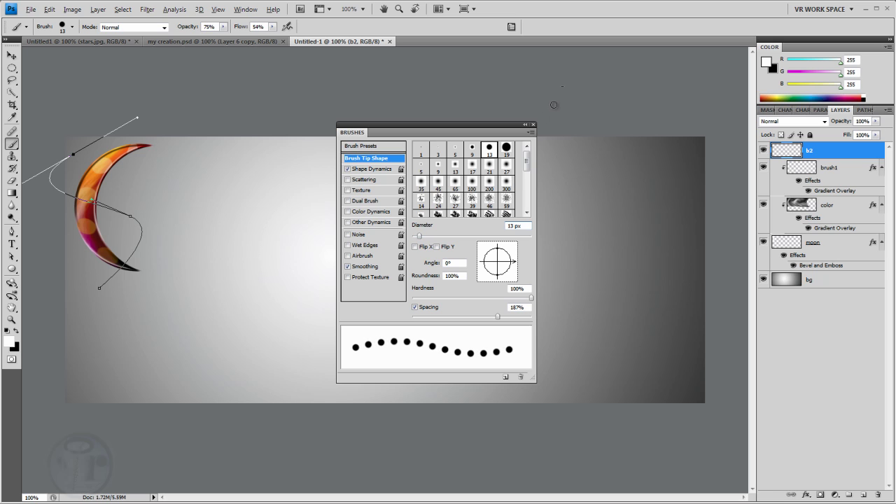
pyautogui.click(533, 125)
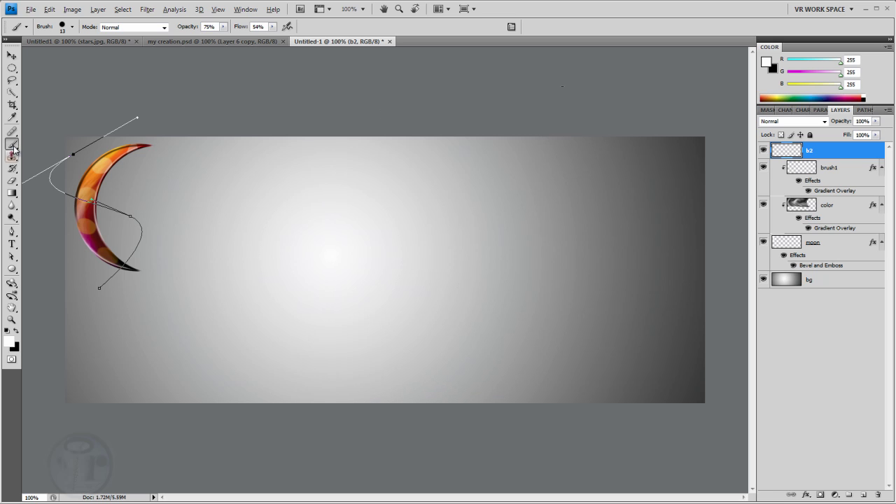
# - Stroke the curved work path with the dotted brush on layer b2
pyautogui.click(12, 232)
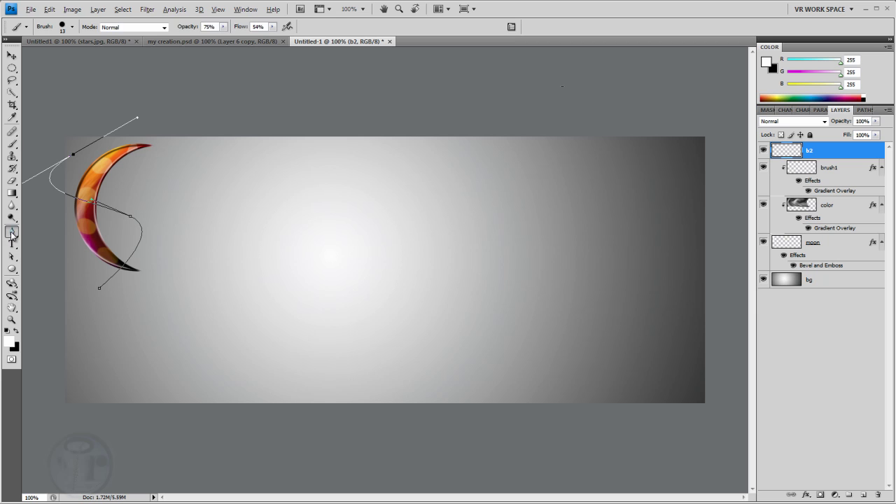
pyautogui.rightClick(100, 208)
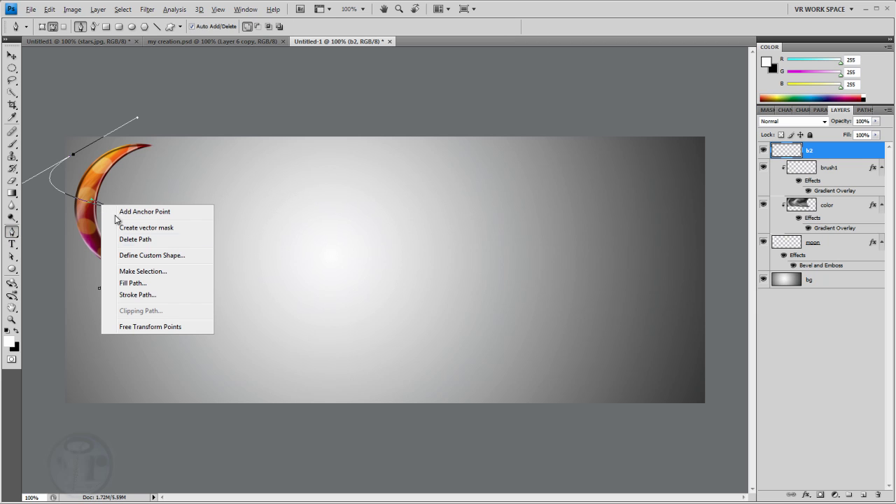
pyautogui.click(148, 296)
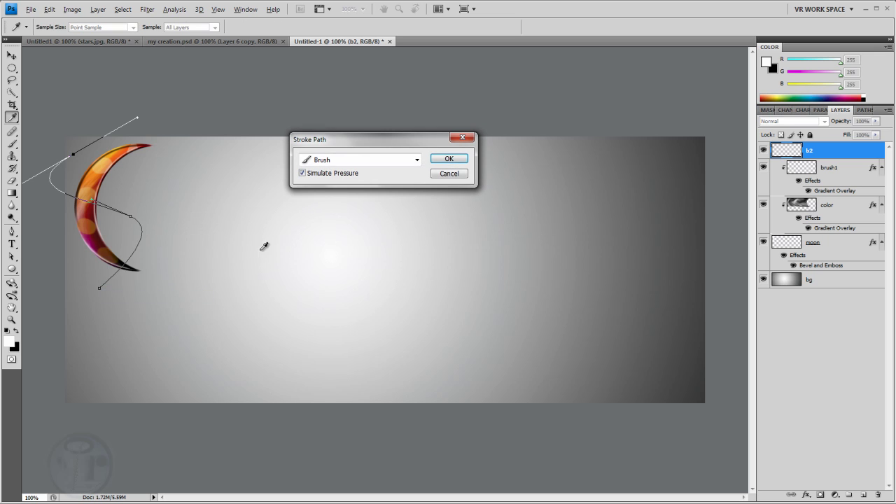
pyautogui.click(452, 161)
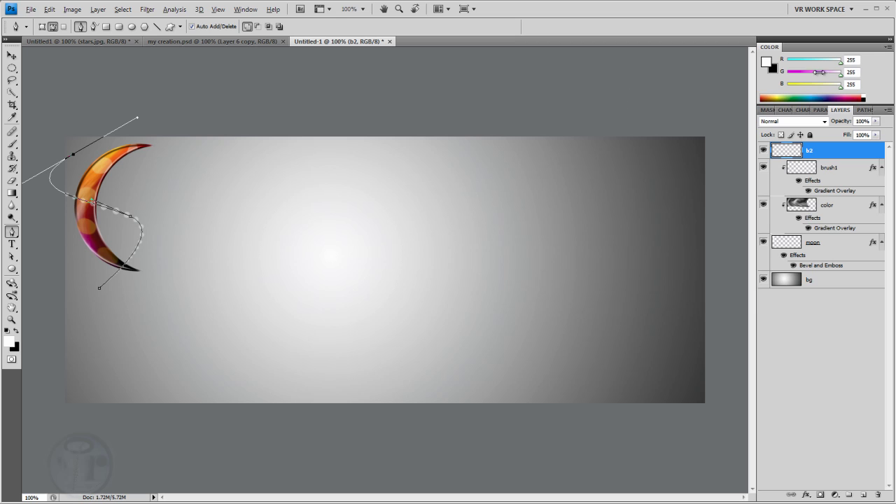
# - Deselect the work path and nudge the dotted light trail slightly up and right
pyautogui.click(862, 110)
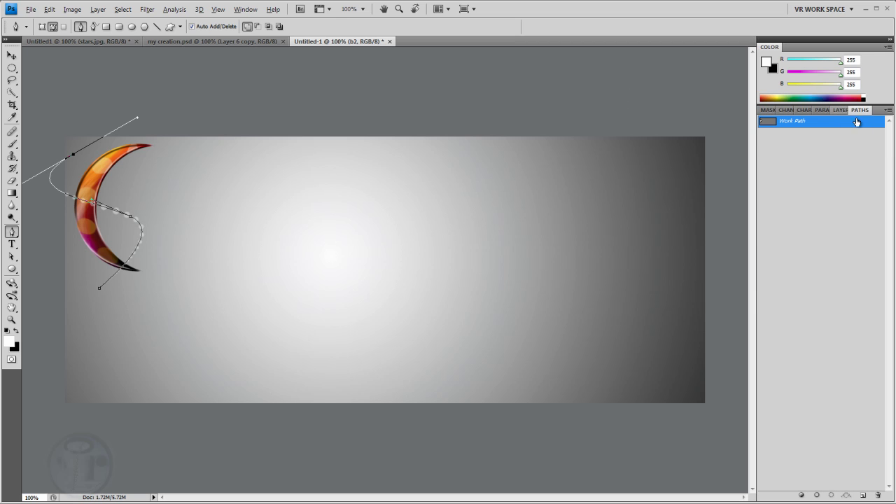
pyautogui.click(850, 152)
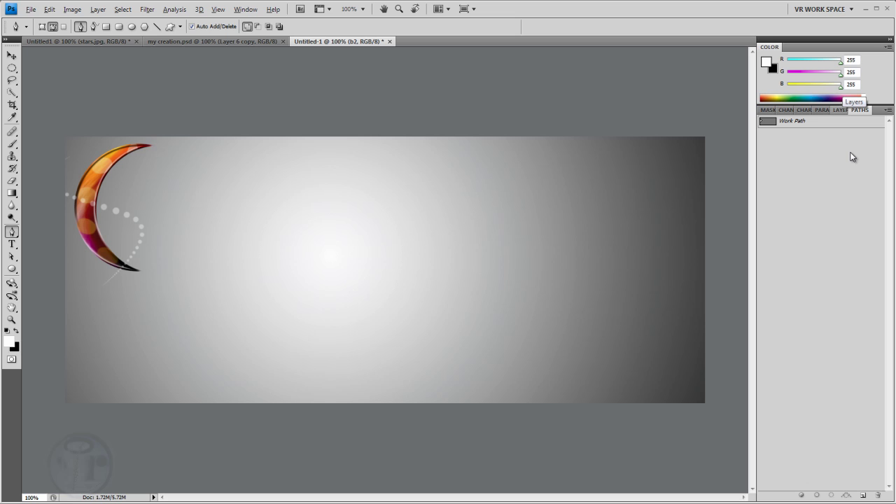
pyautogui.click(841, 110)
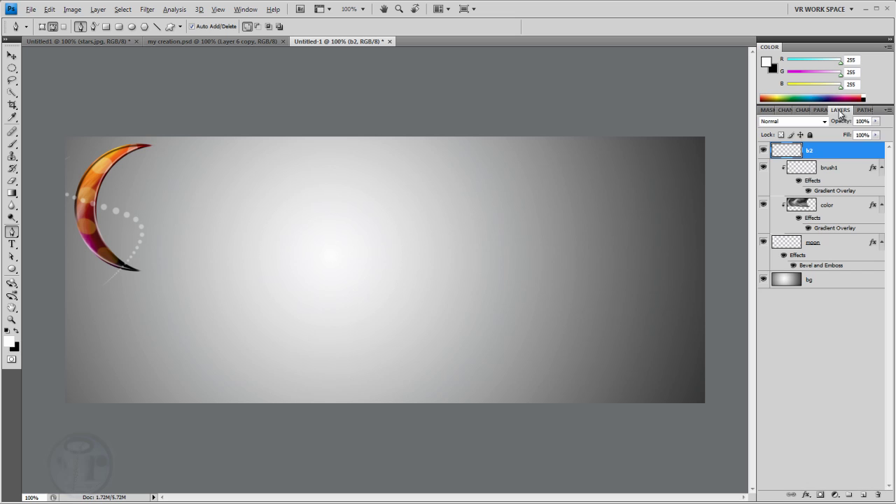
pyautogui.click(11, 55)
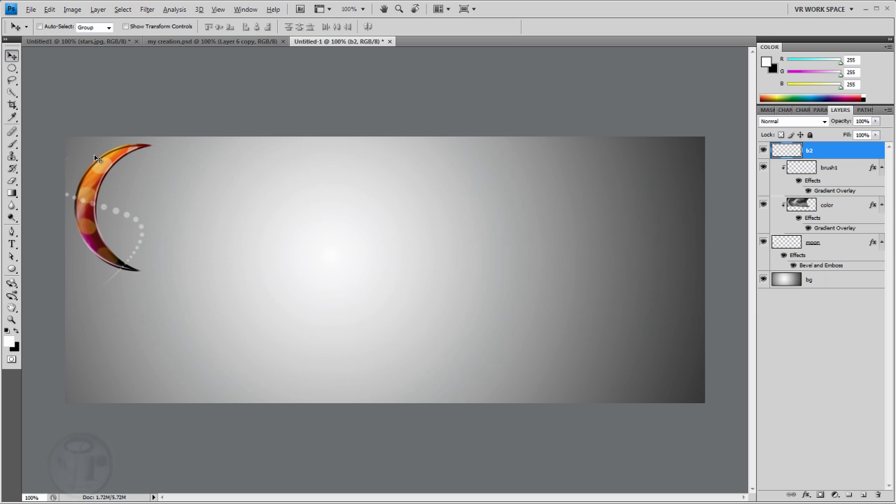
pyautogui.moveTo(80, 181); pyautogui.dragTo(84, 183)
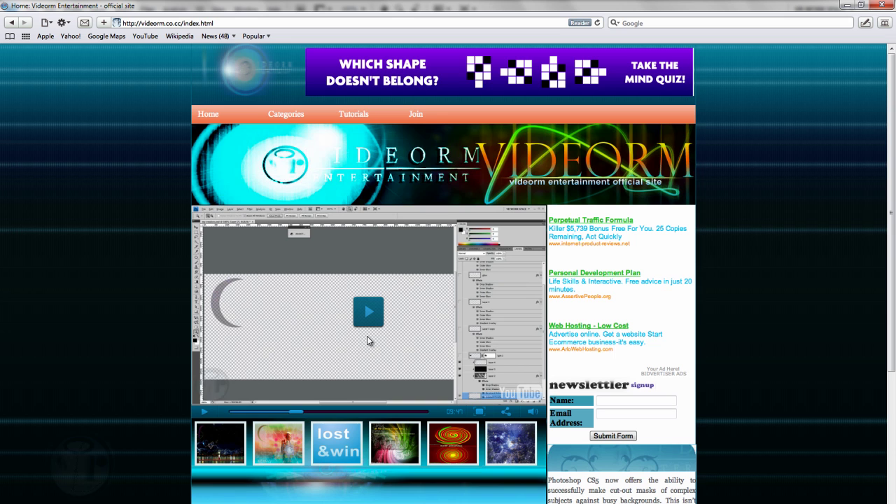
# - Enlarge the first night city gallery image, then close the enlarged view
pyautogui.click(226, 449)
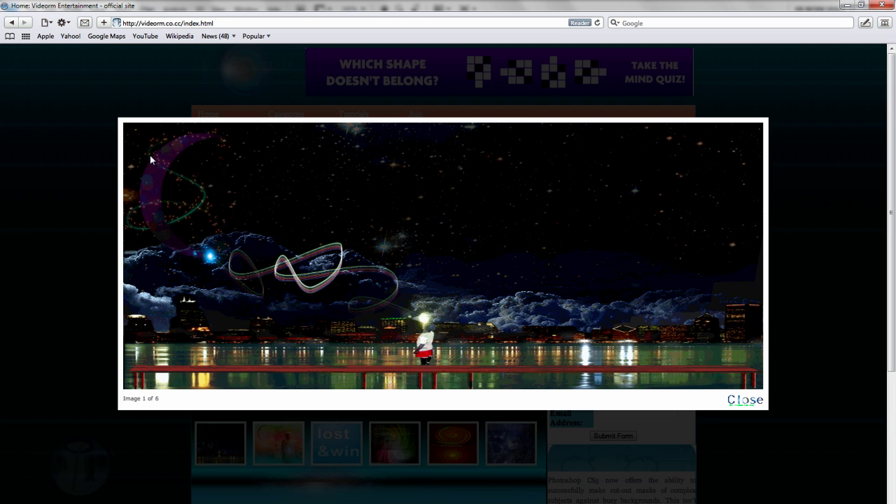
pyautogui.click(750, 399)
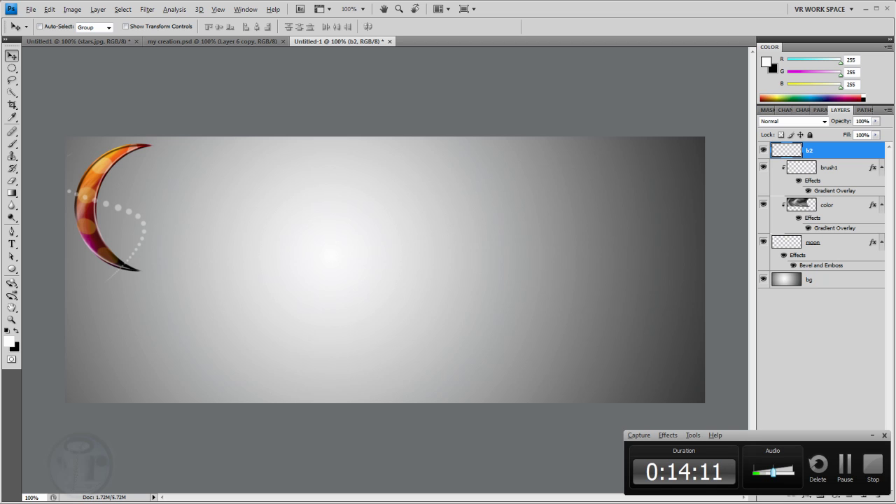
pyautogui.hotkey('alt', 'Tab')
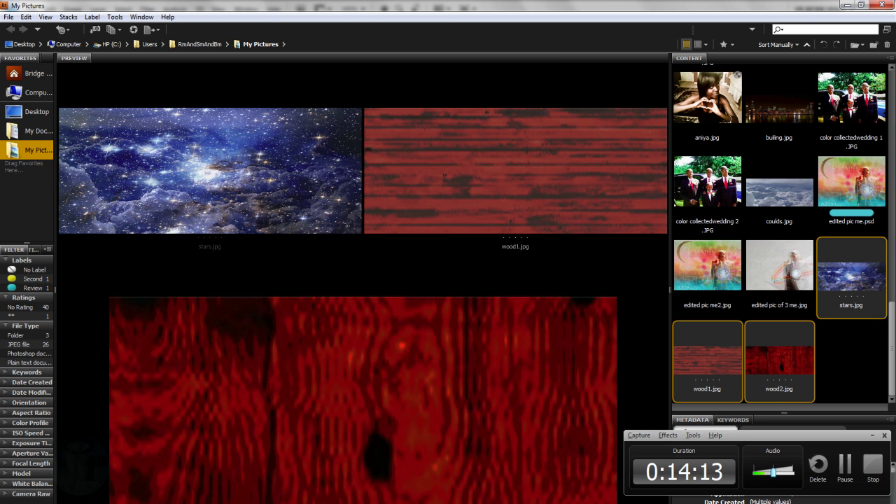
pyautogui.hotkey('alt', 'Tab')
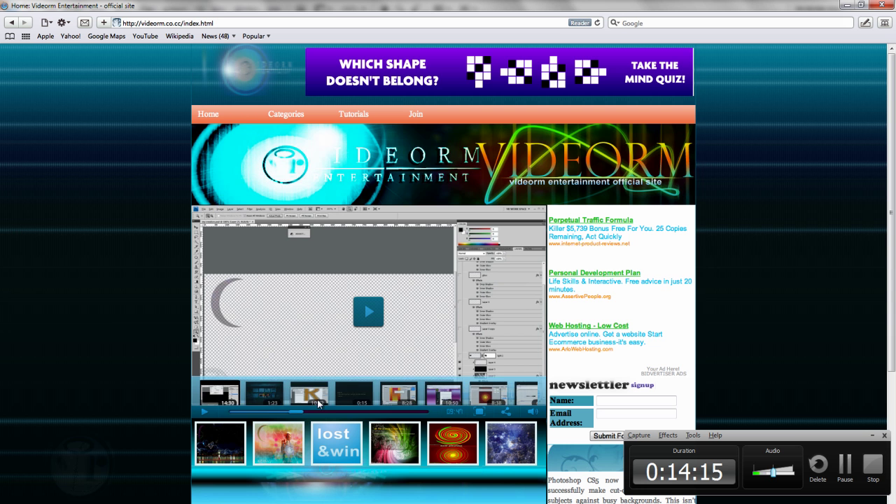
pyautogui.click(221, 442)
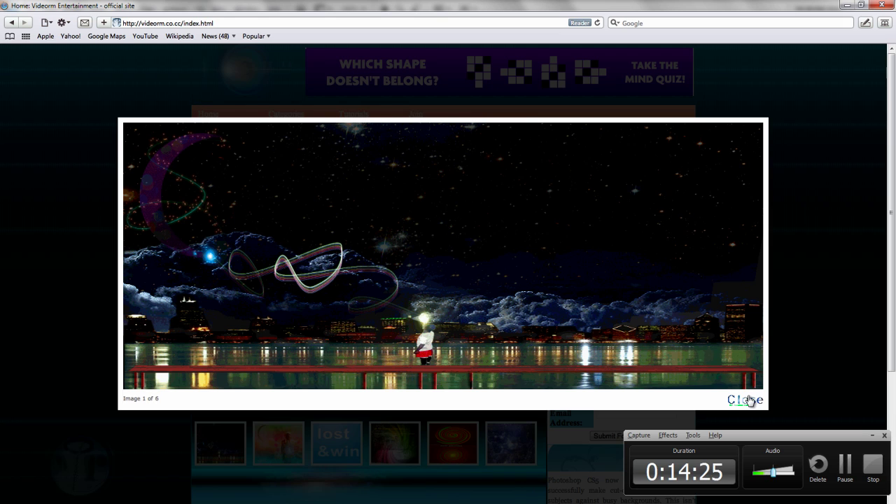
pyautogui.click(748, 400)
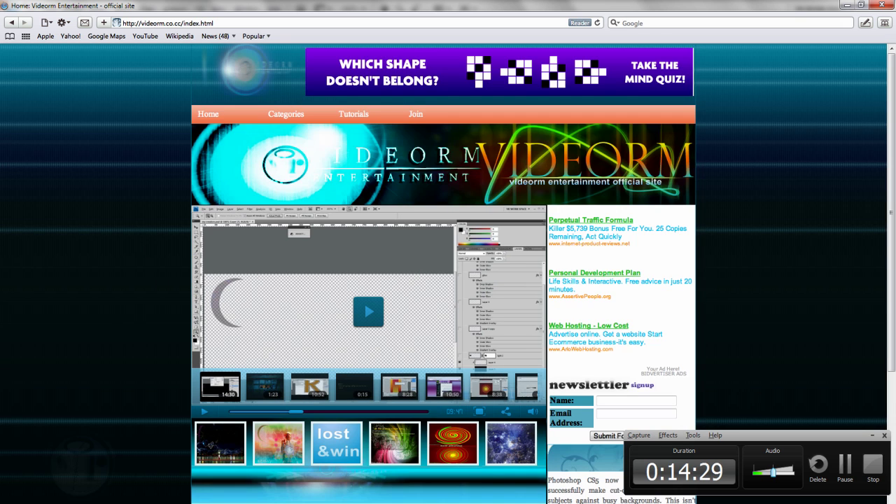
pyautogui.hotkey('alt', 'Tab')
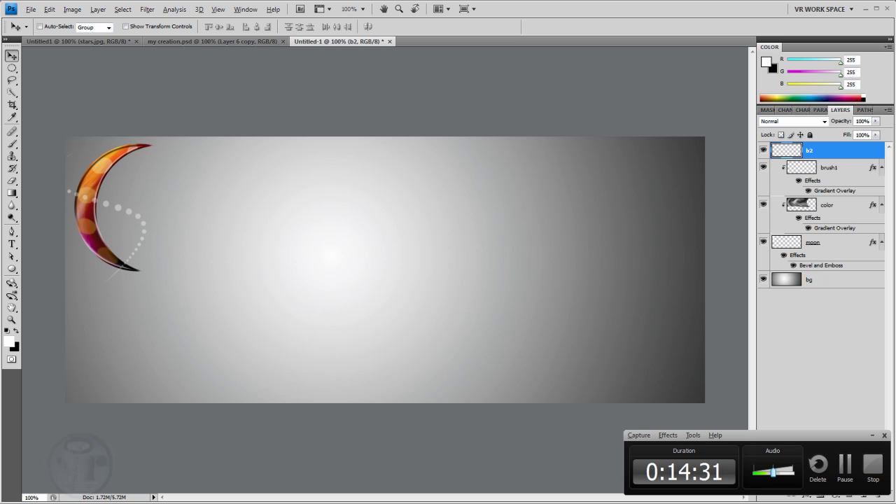